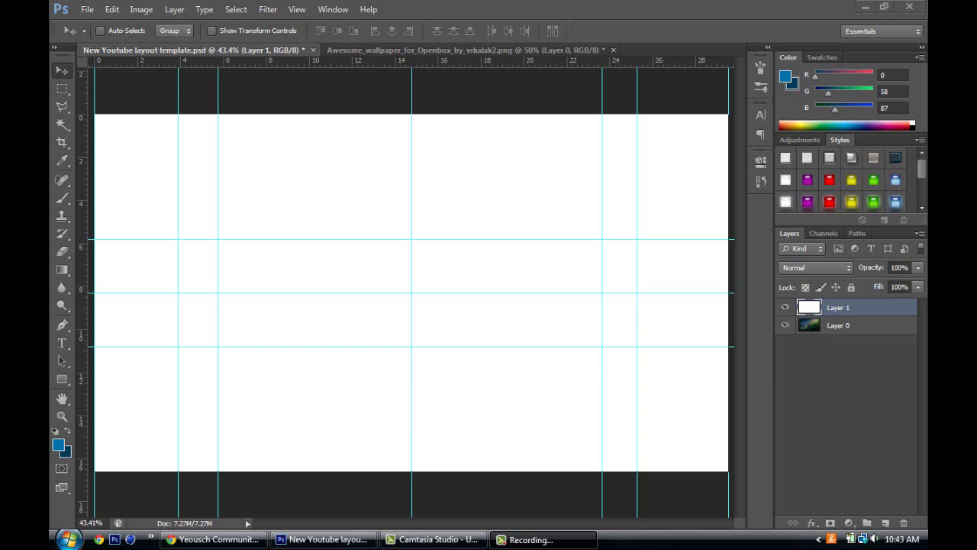
# Fill a new layer dark blue and add a brighter radial blue gradient layer above it.
pyautogui.click(886, 524)
pyautogui.hotkey('alt', 'BackSpace')
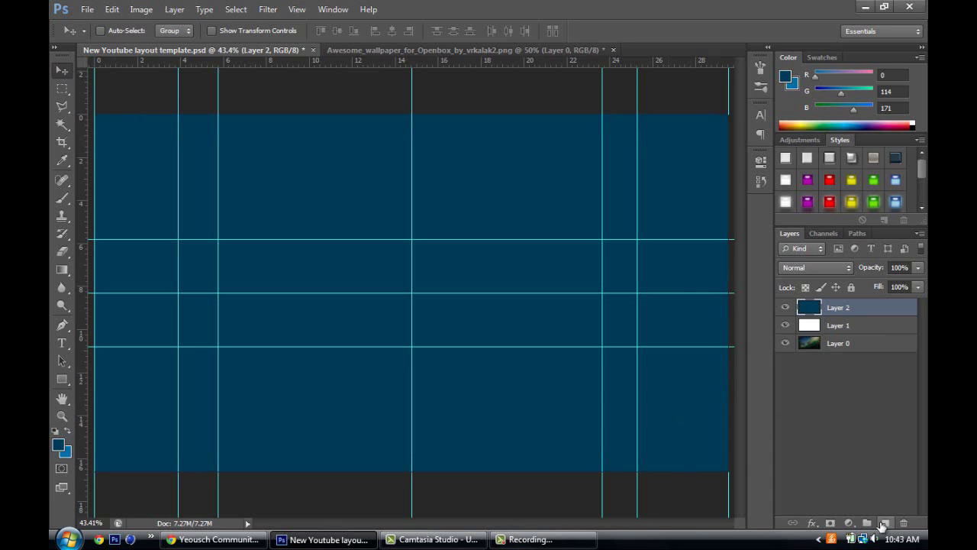
pyautogui.click(883, 524)
pyautogui.click(68, 431)
pyautogui.click(62, 271)
pyautogui.moveTo(411, 292); pyautogui.dragTo(94, 114)
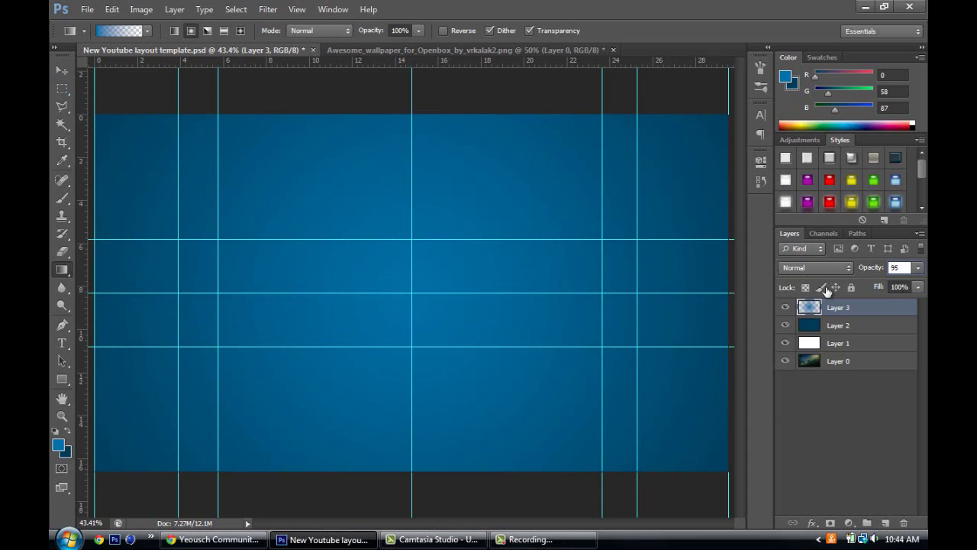
# Add a new layer and draw a rectangle across the banner's middle.
pyautogui.click(825, 285)
pyautogui.press('v')
pyautogui.click(885, 523)
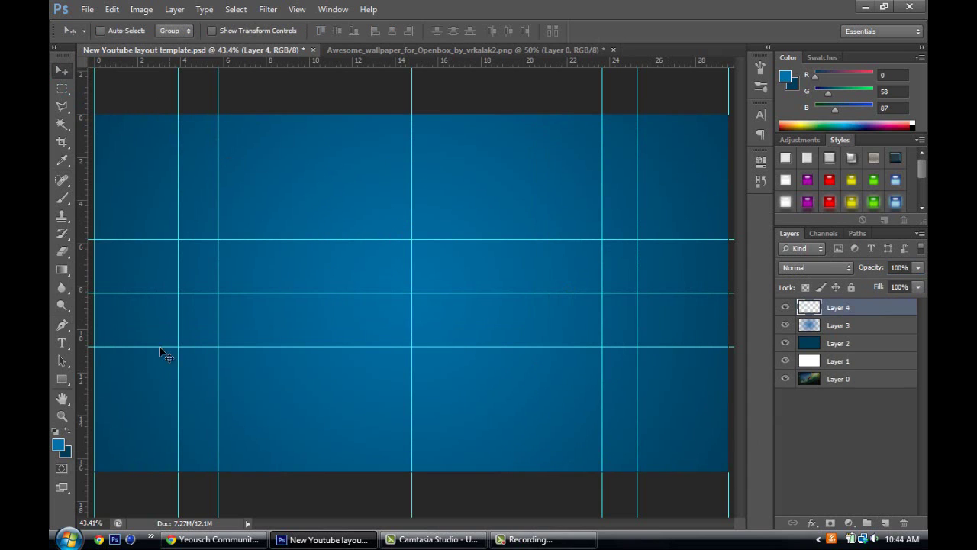
pyautogui.press('u')
pyautogui.moveTo(90, 239); pyautogui.dragTo(729, 346)
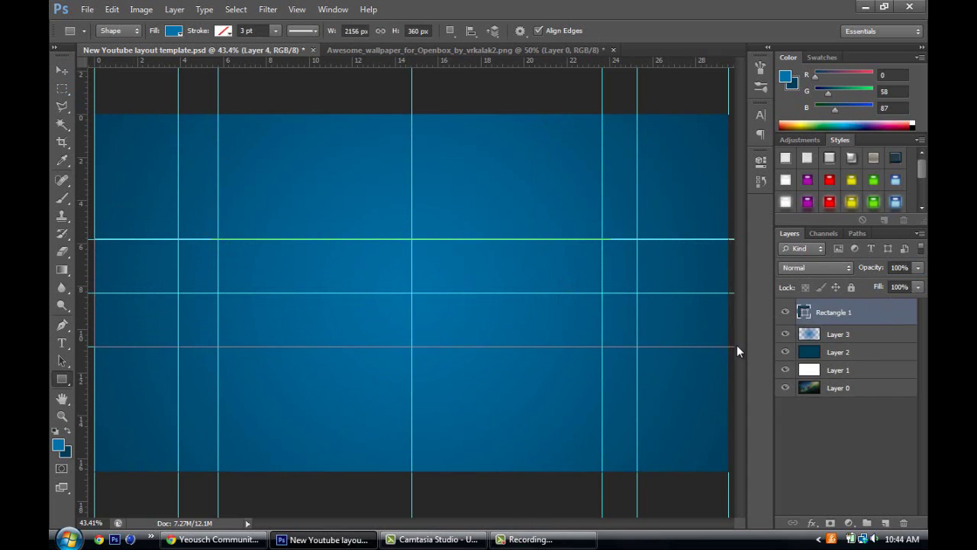
pyautogui.hotkey('ctrl', 't')
pyautogui.press('Return')
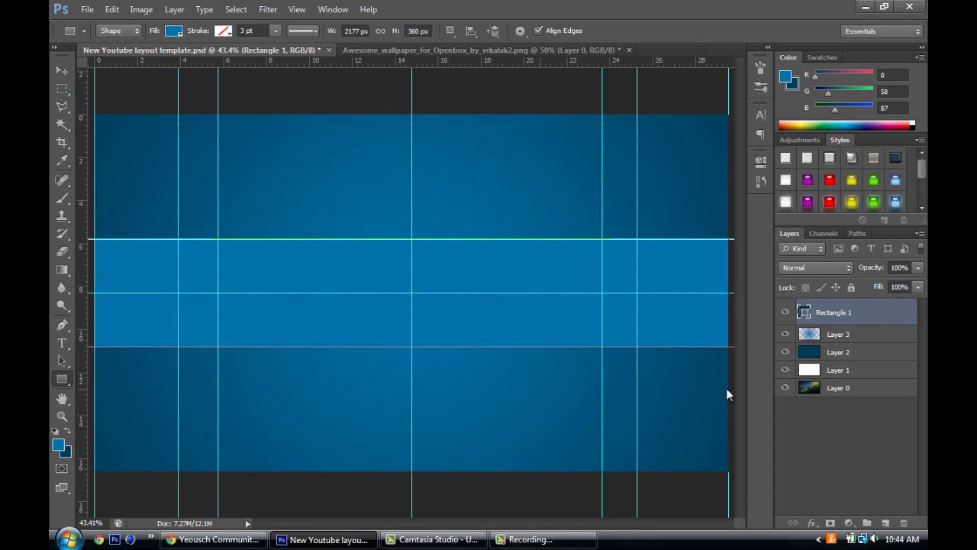
# Fill the rectangle black, then delete the rectangle layer.
pyautogui.doubleClick(804, 312)
pyautogui.click(698, 458)
pyautogui.click(890, 259)
pyautogui.rightClick(855, 313)
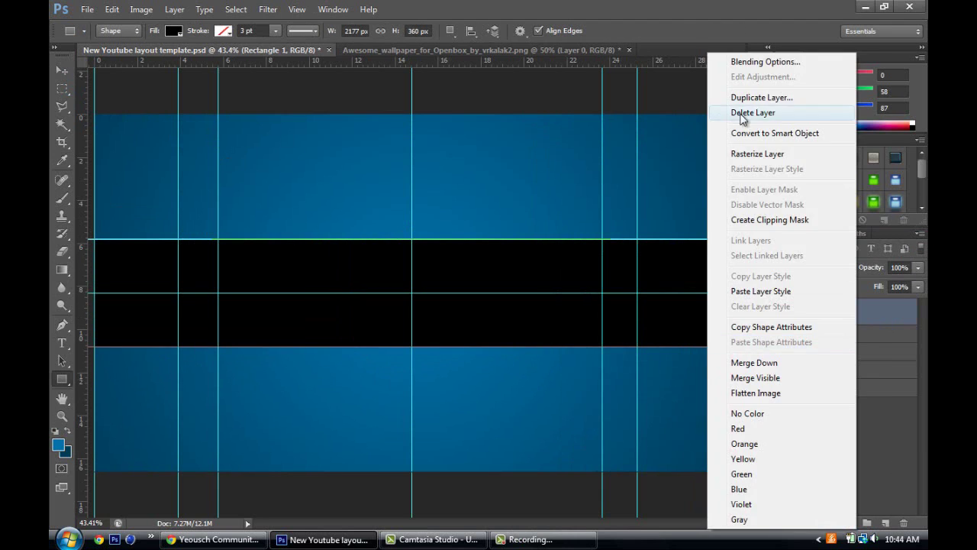
pyautogui.click(753, 113)
pyautogui.click(111, 9)
pyautogui.hotkey('ctrl', 'o')
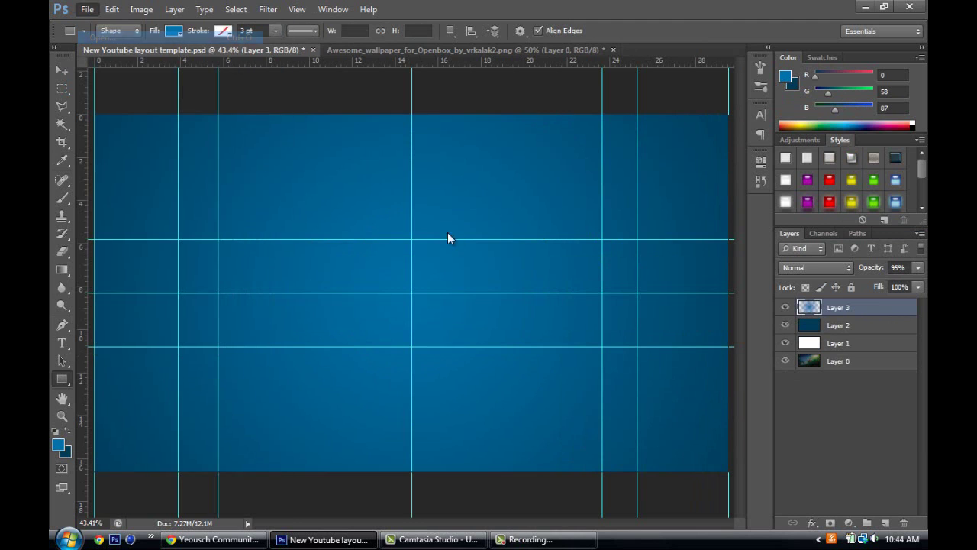
# Open the striped blue wallpaper, unlock its background layer and copy the whole image.
pyautogui.doubleClick(446, 122)
pyautogui.doubleClick(866, 312)
pyautogui.press('Return')
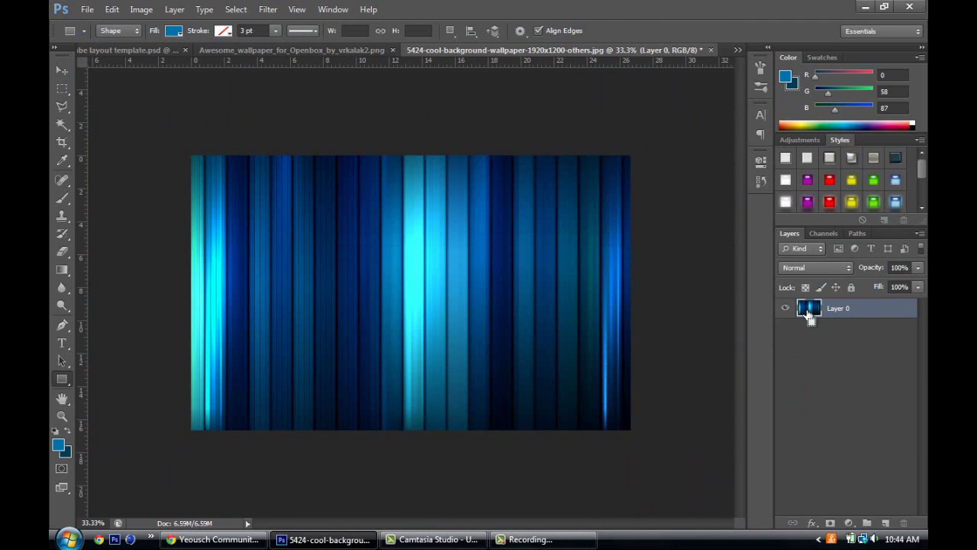
pyautogui.hotkey('ctrl', 'a')
pyautogui.hotkey('ctrl', 'c')
# Paste the wallpaper as a full-width band between guides and draw a thin strip along its top.
pyautogui.click(153, 50)
pyautogui.hotkey('ctrl', 'v')
pyautogui.hotkey('ctrl', 't')
pyautogui.moveTo(124, 117); pyautogui.dragTo(94, 236)
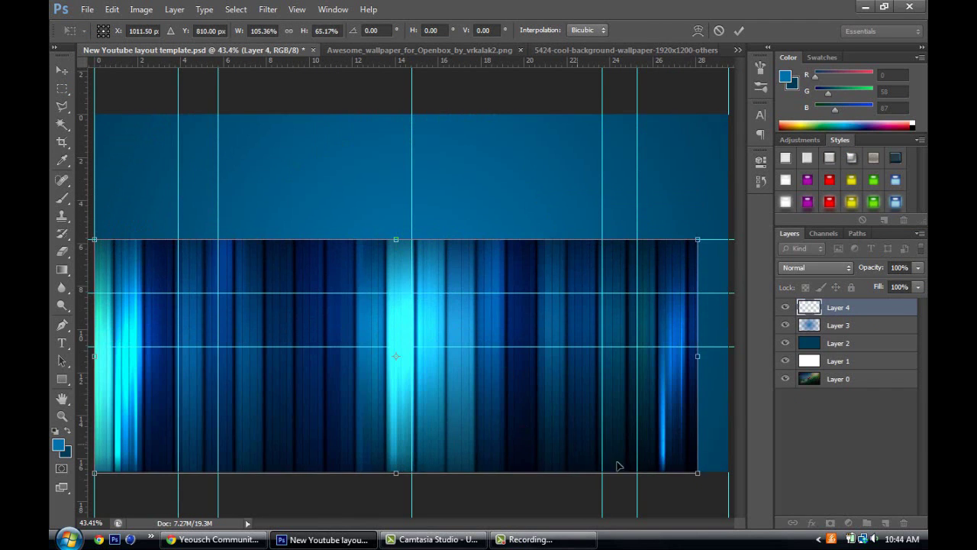
pyautogui.moveTo(698, 472); pyautogui.dragTo(730, 346)
pyautogui.press('Return')
pyautogui.press('u')
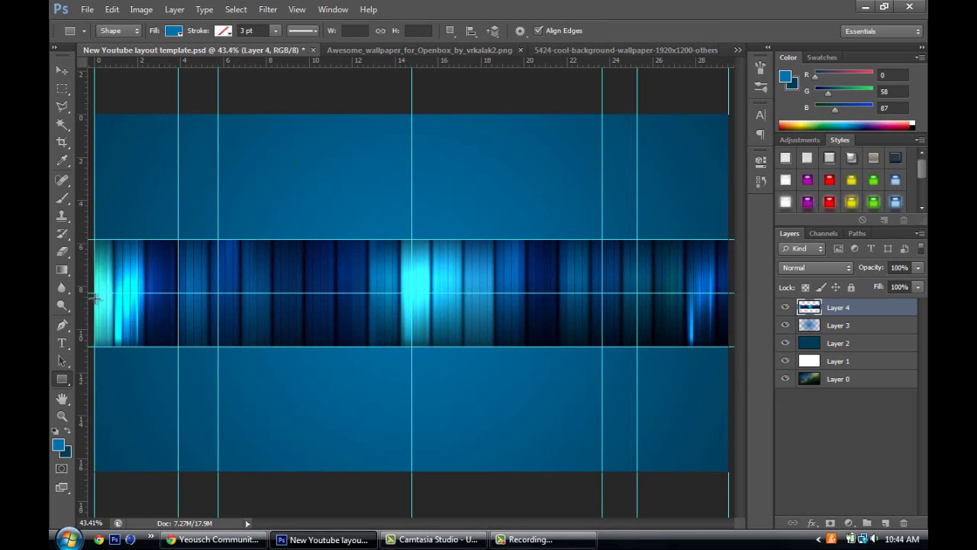
pyautogui.moveTo(94, 239); pyautogui.dragTo(732, 232)
# Give the thin strip a light grey Color Overlay layer style for a metallic look.
pyautogui.doubleClick(810, 307)
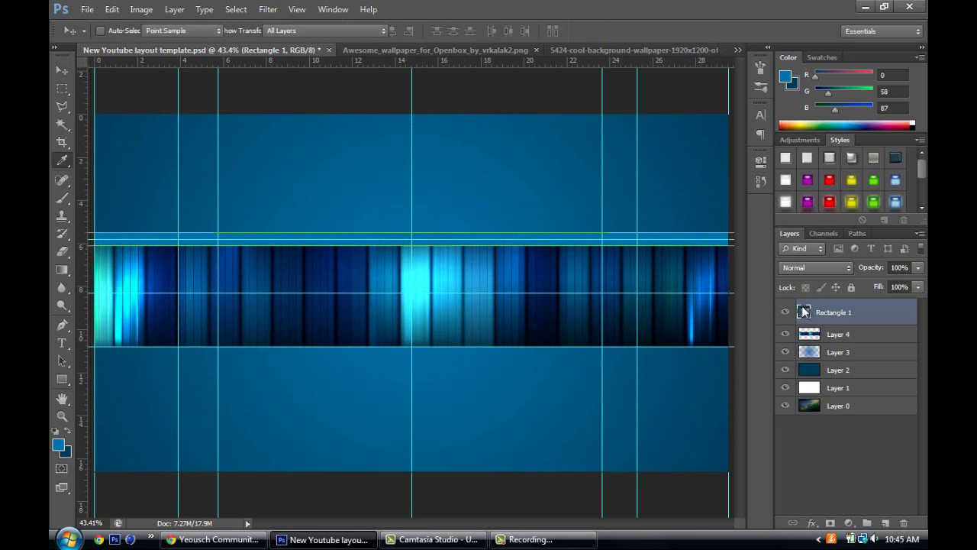
pyautogui.click(902, 262)
pyautogui.doubleClick(900, 311)
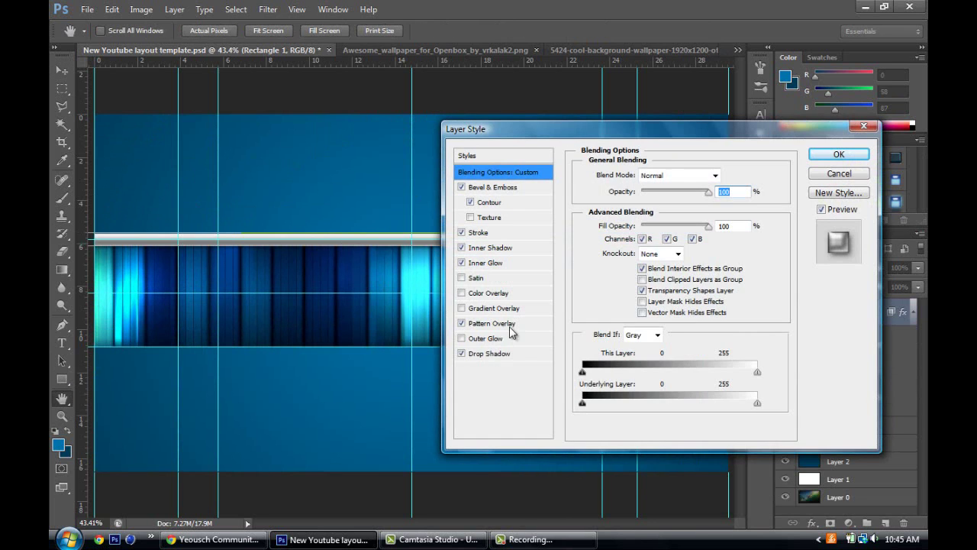
pyautogui.click(728, 175)
pyautogui.moveTo(578, 302); pyautogui.dragTo(577, 321)
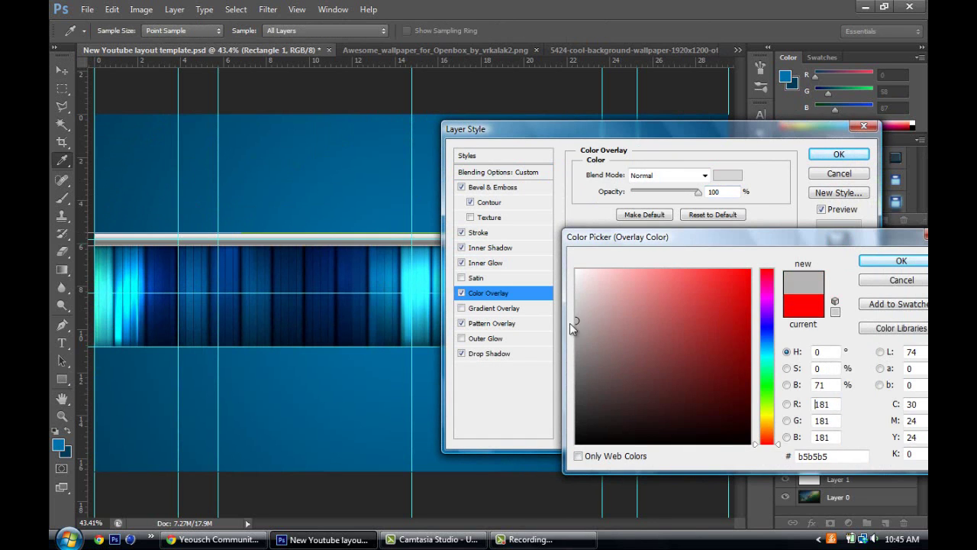
pyautogui.click(888, 265)
pyautogui.click(839, 155)
# Duplicate the metallic strip and move the copy to the band's bottom edge.
pyautogui.rightClick(839, 443)
pyautogui.click(753, 99)
pyautogui.press('v')
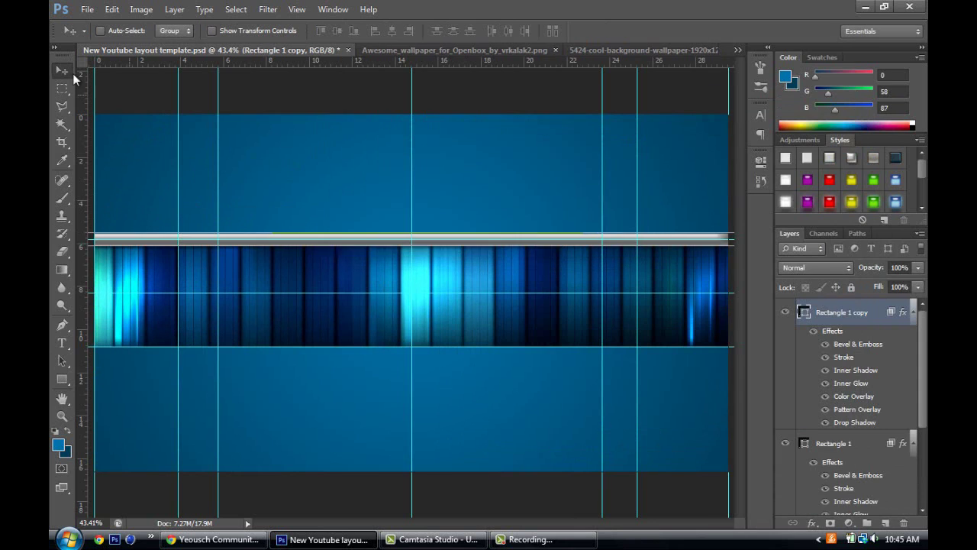
pyautogui.moveTo(349, 341); pyautogui.dragTo(347, 354)
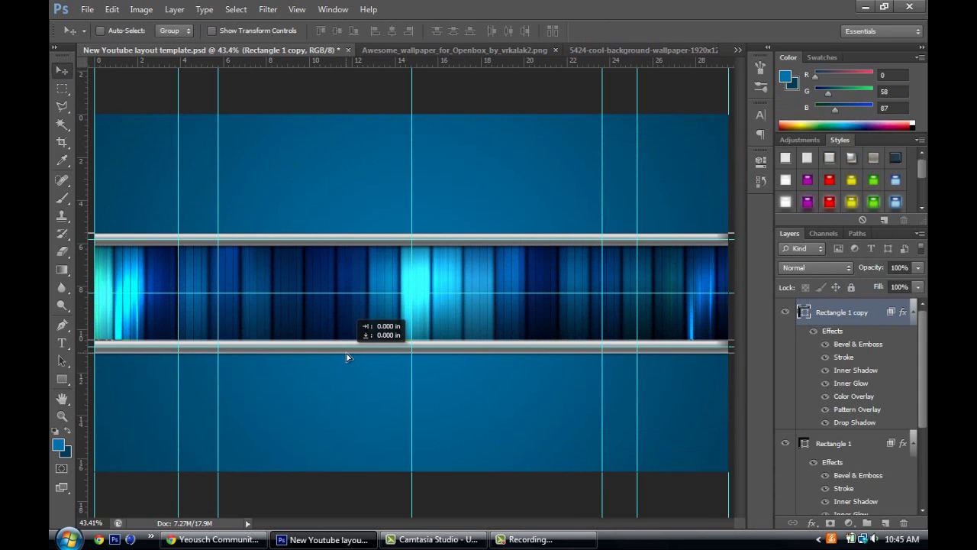
# Collapse both strips' effects lists and add a new empty layer on top.
pyautogui.click(859, 443)
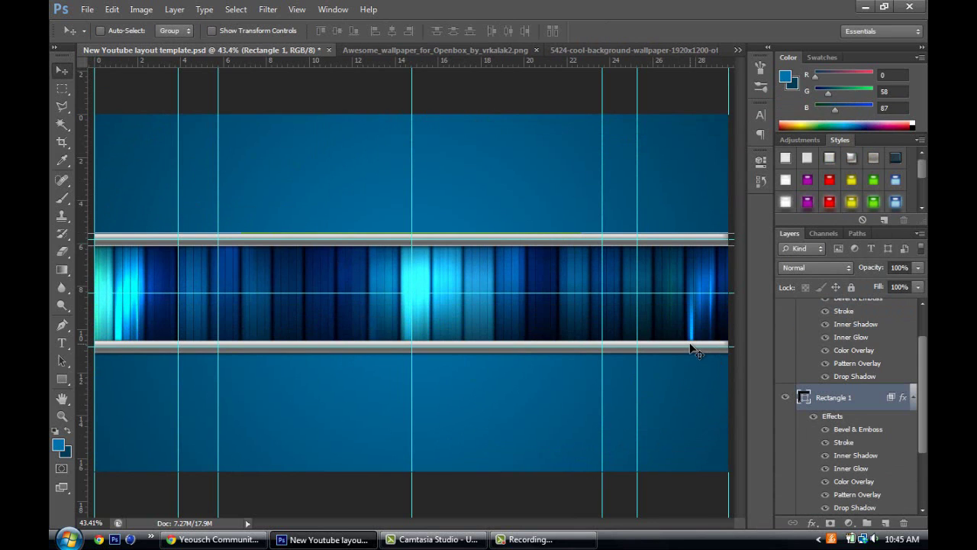
pyautogui.click(913, 397)
pyautogui.click(913, 319)
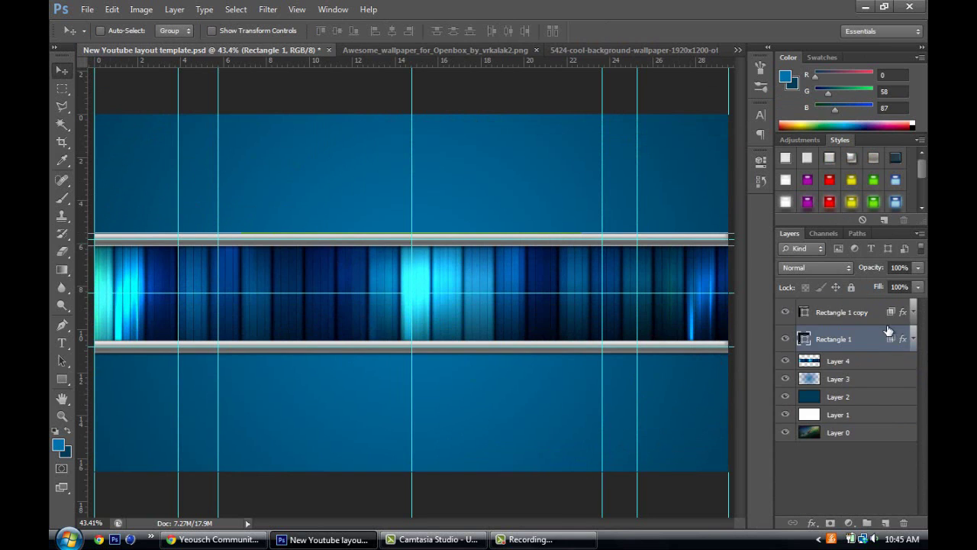
pyautogui.click(847, 330)
pyautogui.click(886, 523)
# Start a white text layer with the letter O and move it onto the band's left side.
pyautogui.click(61, 343)
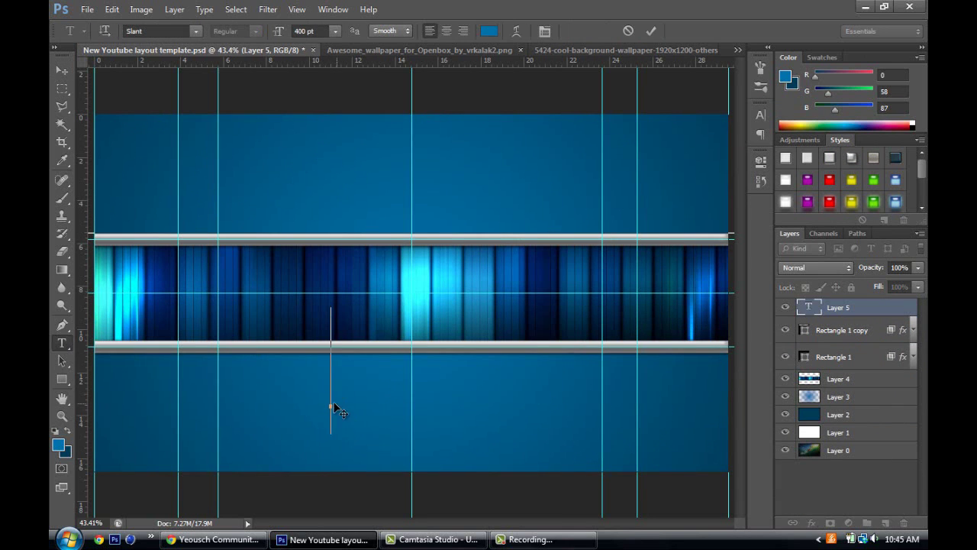
pyautogui.click(333, 403)
pyautogui.write('O')
pyautogui.click(488, 31)
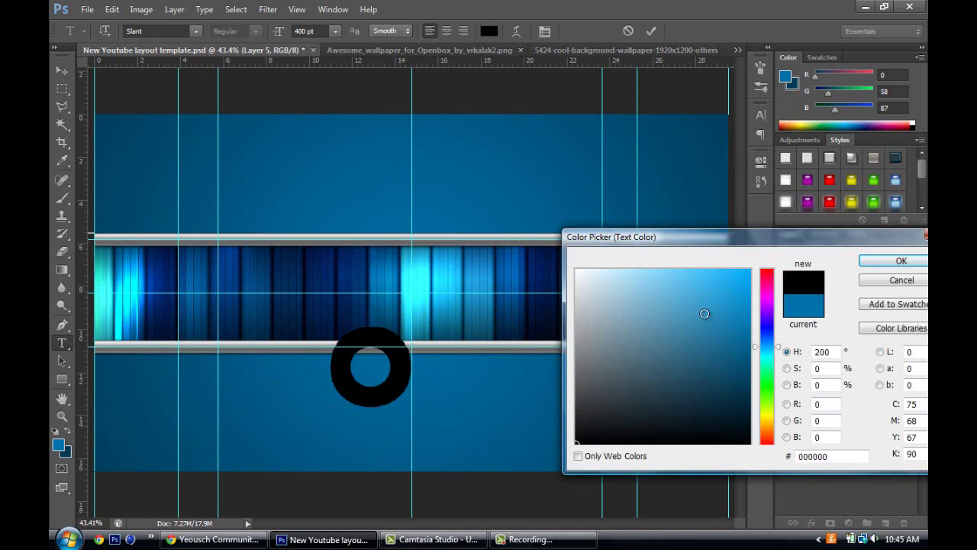
pyautogui.moveTo(702, 311); pyautogui.dragTo(577, 271)
pyautogui.click(901, 261)
pyautogui.moveTo(391, 369); pyautogui.dragTo(298, 342)
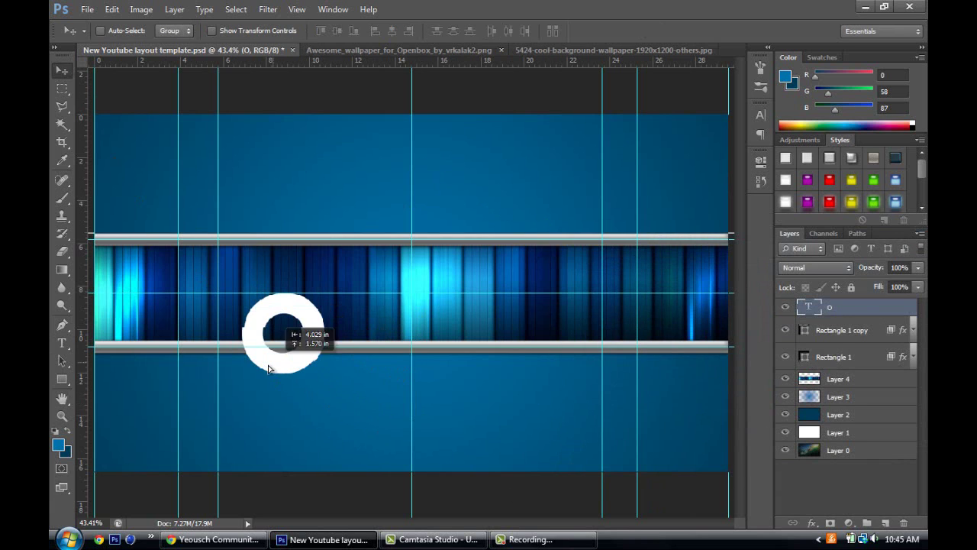
# Add the letters T, S and F as separate text layers to the right.
pyautogui.write('t')
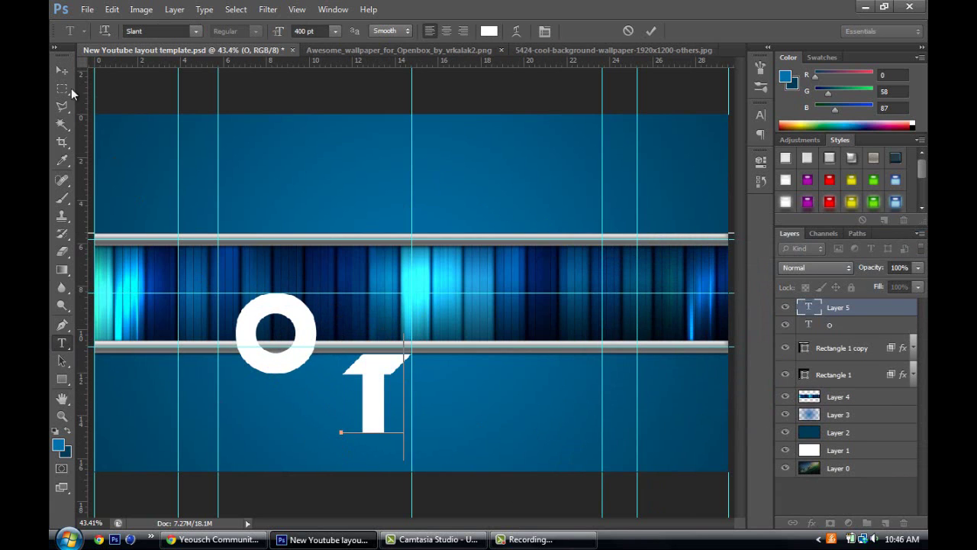
pyautogui.click(62, 343)
pyautogui.click(456, 393)
pyautogui.write('s')
pyautogui.click(64, 74)
pyautogui.press('t')
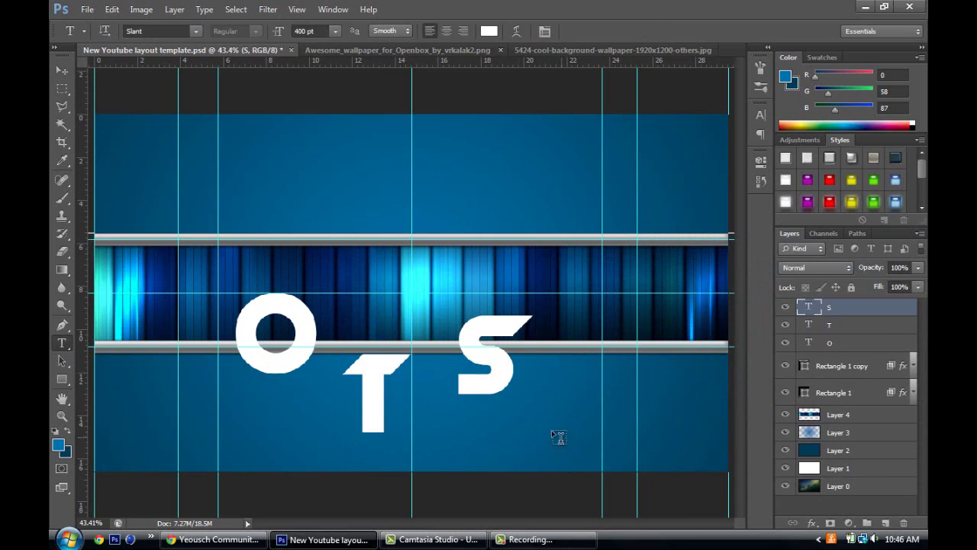
pyautogui.click(551, 431)
pyautogui.write('fv')
# Arrange the O, T, S and F layers into a stacked, interlocking OSTF logo.
pyautogui.keyDown('ctrl'); pyautogui.click(305, 358); pyautogui.keyUp('ctrl')
pyautogui.moveTo(306, 358); pyautogui.dragTo(287, 359)
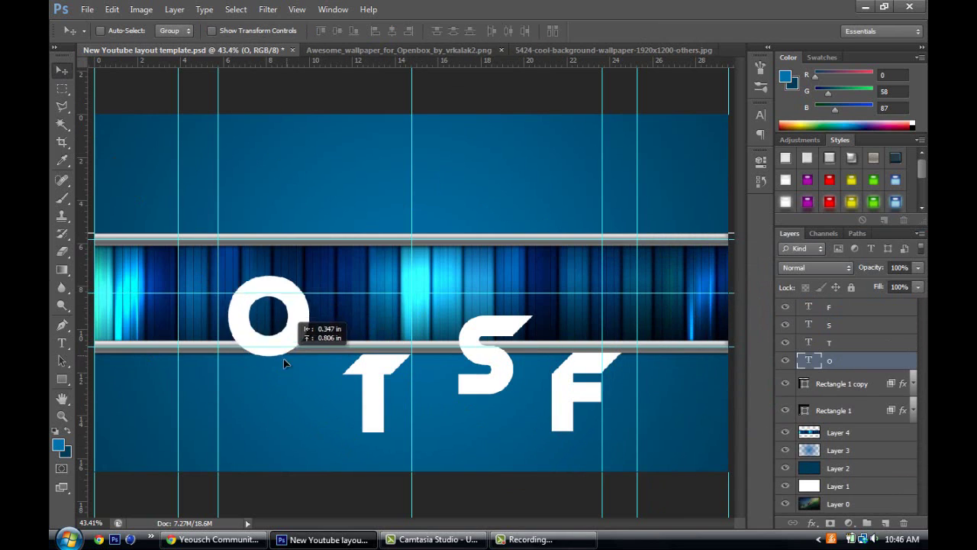
pyautogui.click(840, 342)
pyautogui.moveTo(371, 378); pyautogui.dragTo(309, 389)
pyautogui.click(840, 325)
pyautogui.moveTo(517, 387); pyautogui.dragTo(368, 366)
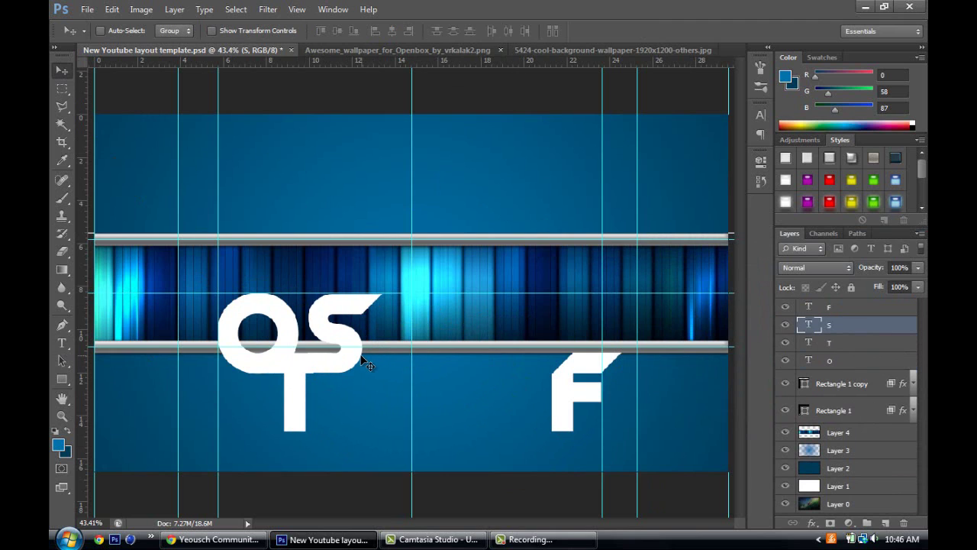
pyautogui.click(837, 307)
pyautogui.moveTo(578, 398); pyautogui.dragTo(351, 395)
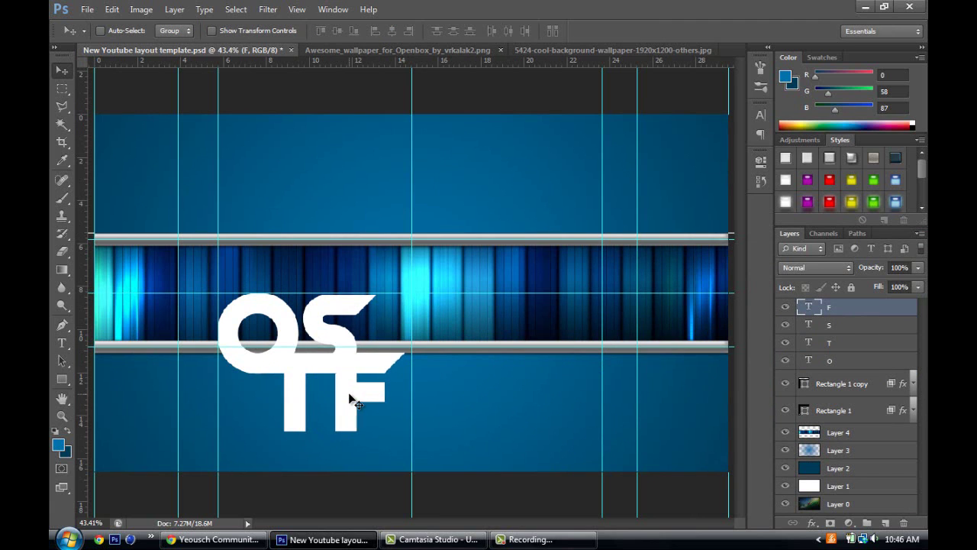
# Select the four letter layers and merge them into a single F layer.
pyautogui.keyDown('shift'); pyautogui.click(855, 359); pyautogui.keyUp('shift')
pyautogui.rightClick(861, 360)
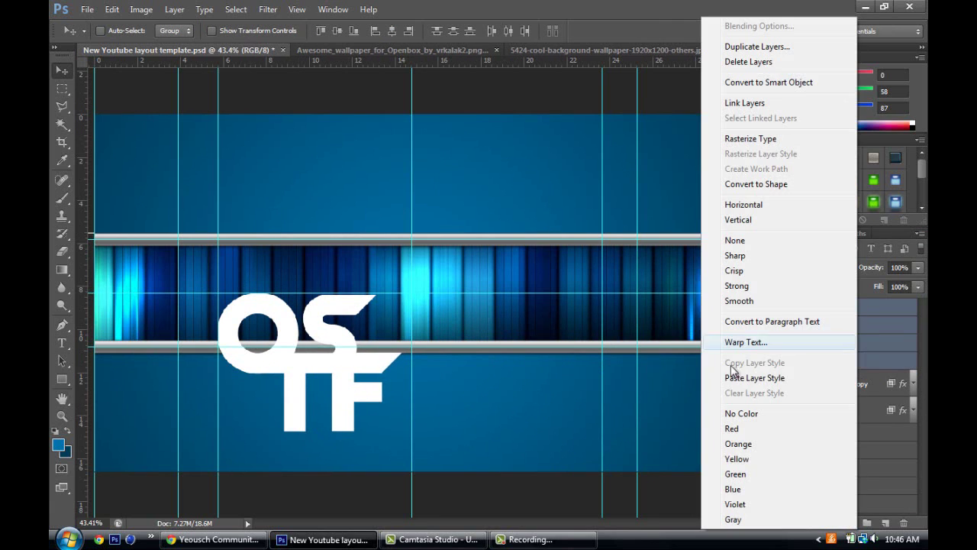
pyautogui.click(695, 411)
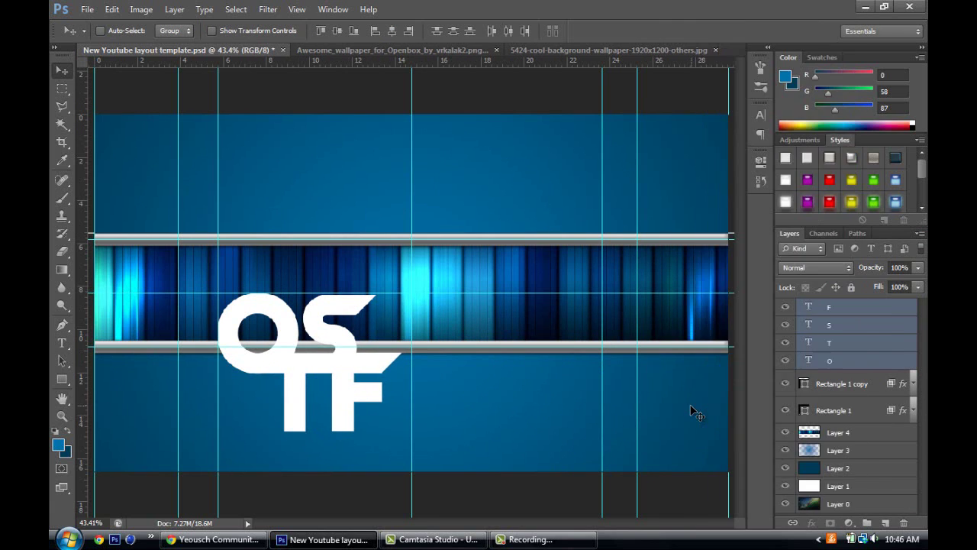
pyautogui.rightClick(849, 344)
pyautogui.click(840, 313)
pyautogui.rightClick(840, 309)
pyautogui.click(846, 307)
pyautogui.rightClick(838, 306)
pyautogui.click(710, 365)
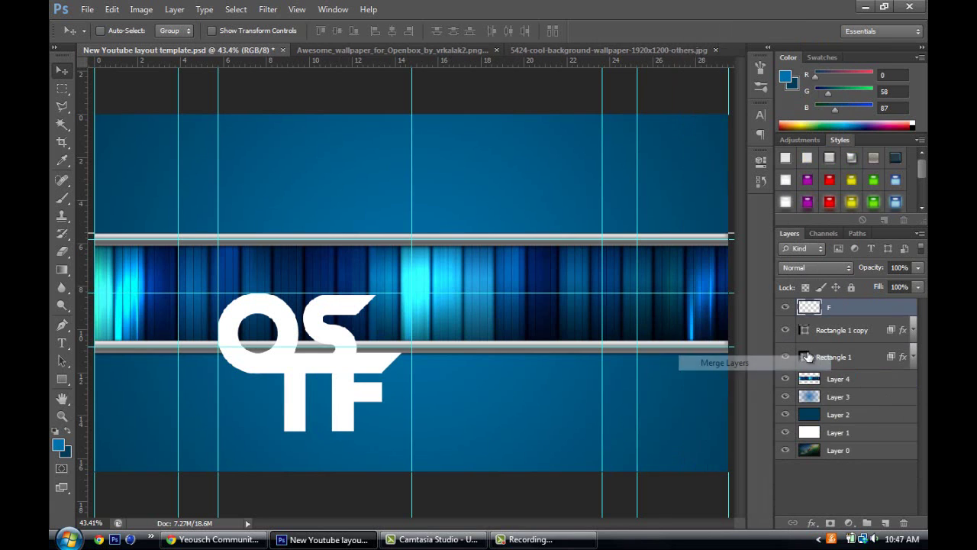
pyautogui.moveTo(333, 309); pyautogui.dragTo(343, 262)
# Scale the merged OSTF logo down and move it into the striped band.
pyautogui.hotkey('ctrl', 't')
pyautogui.moveTo(410, 245)
pyautogui.mouseDown()
pyautogui.moveTo(351, 288)
pyautogui.moveTo(374, 248)
pyautogui.moveTo(371, 256)
pyautogui.mouseUp()
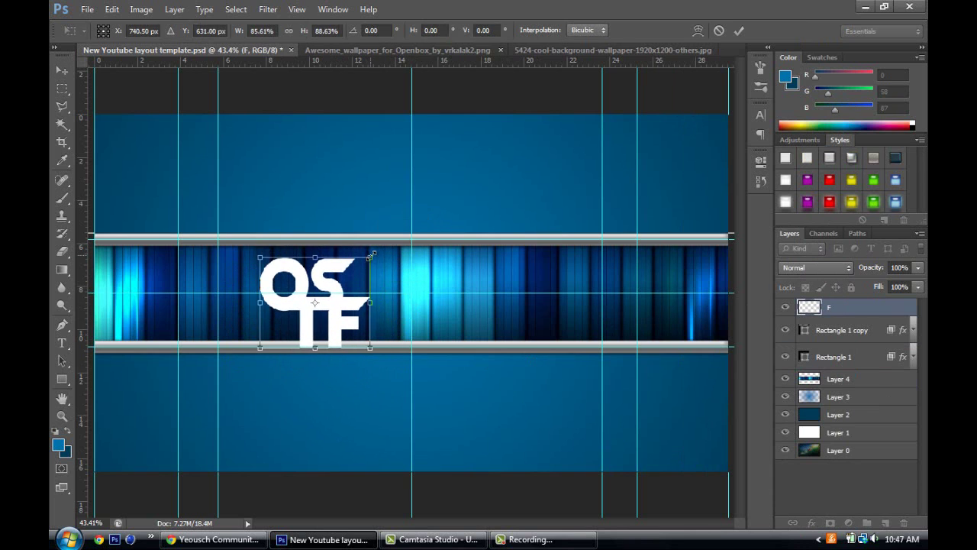
pyautogui.press('Return')
pyautogui.moveTo(351, 290); pyautogui.dragTo(374, 290)
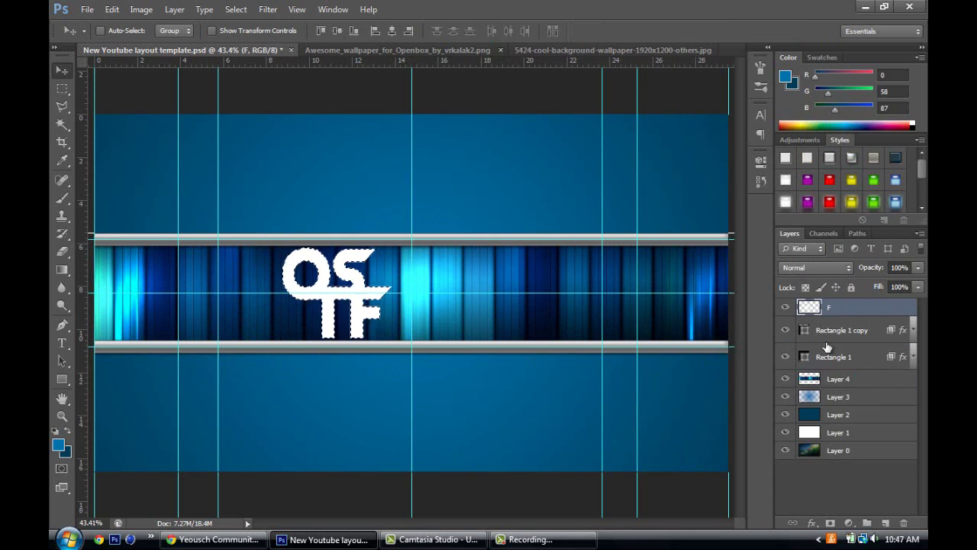
# Create Layer 5 above Layer 4 and drag it to the top of the stack.
pyautogui.click(838, 378)
pyautogui.hotkey('ctrl', 'v')
pyautogui.moveTo(838, 379); pyautogui.dragTo(847, 308)
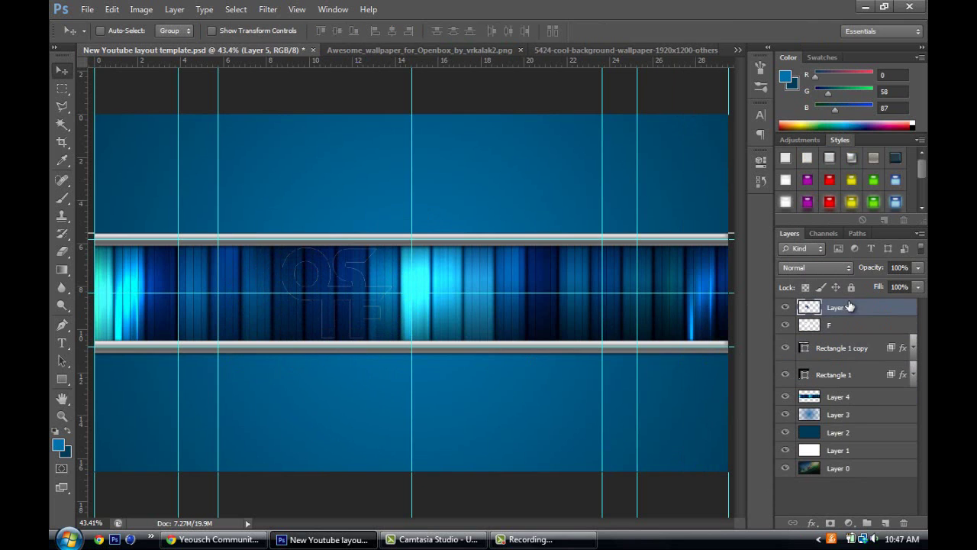
# Turn on Drop Shadow and Stroke effects for Layer 5 in its Layer Style settings.
pyautogui.doubleClick(874, 311)
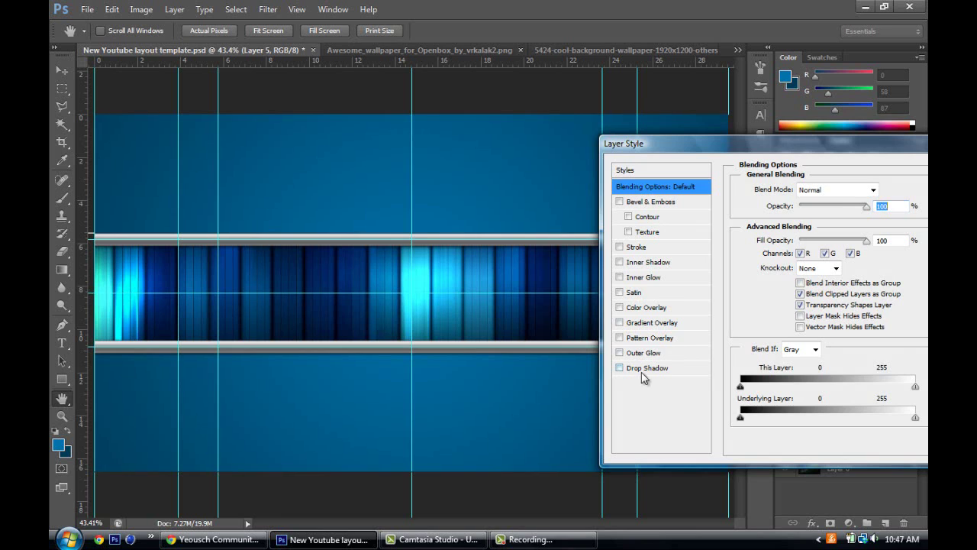
pyautogui.click(642, 371)
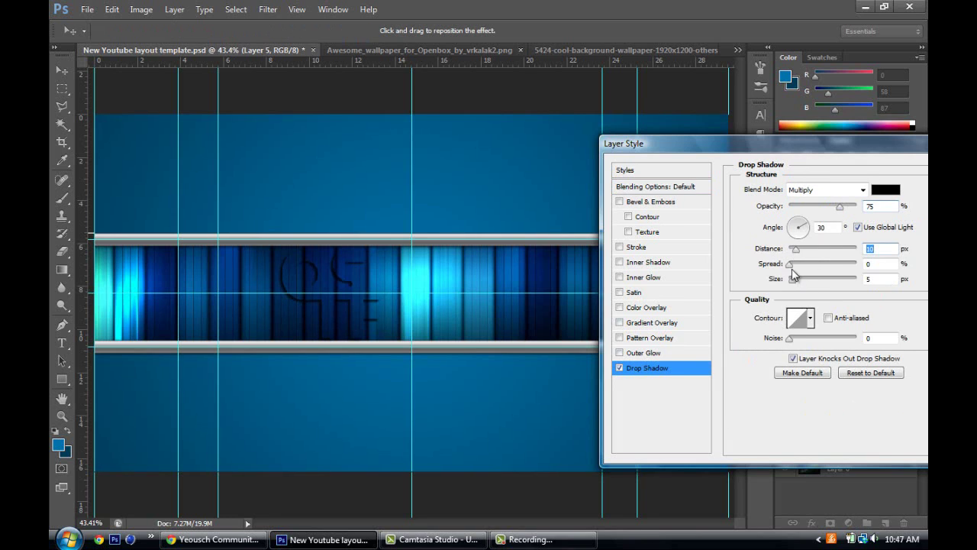
pyautogui.click(636, 248)
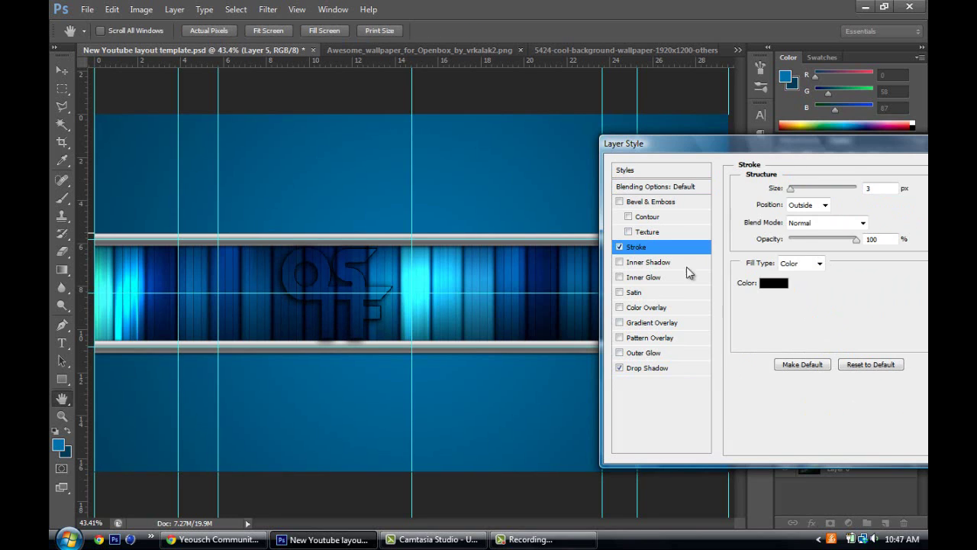
pyautogui.moveTo(819, 143); pyautogui.dragTo(652, 173)
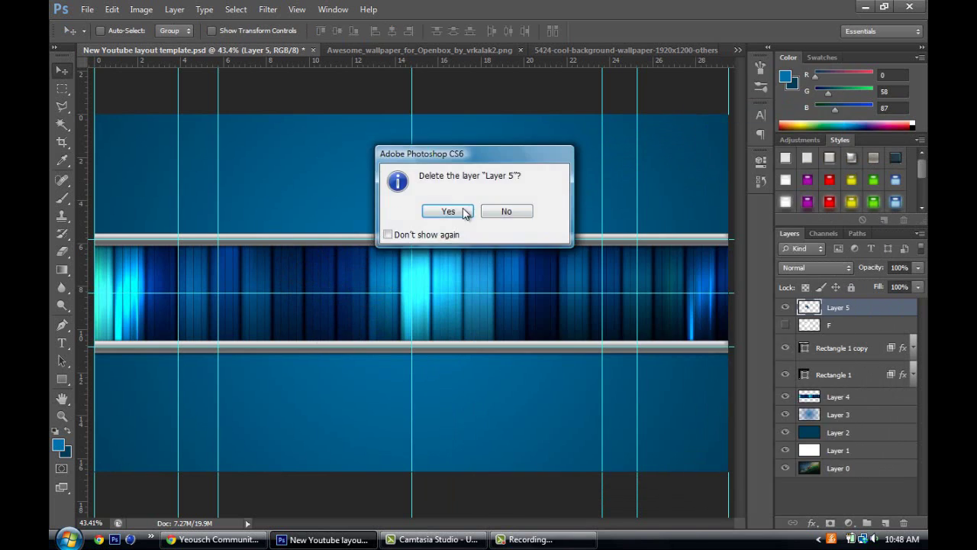
# Delete Layer 5, nudge the logo right, and add white 'ON' text in 72 pt Transformers.
pyautogui.click(785, 306)
pyautogui.moveTo(359, 282); pyautogui.dragTo(382, 284)
pyautogui.press('t')
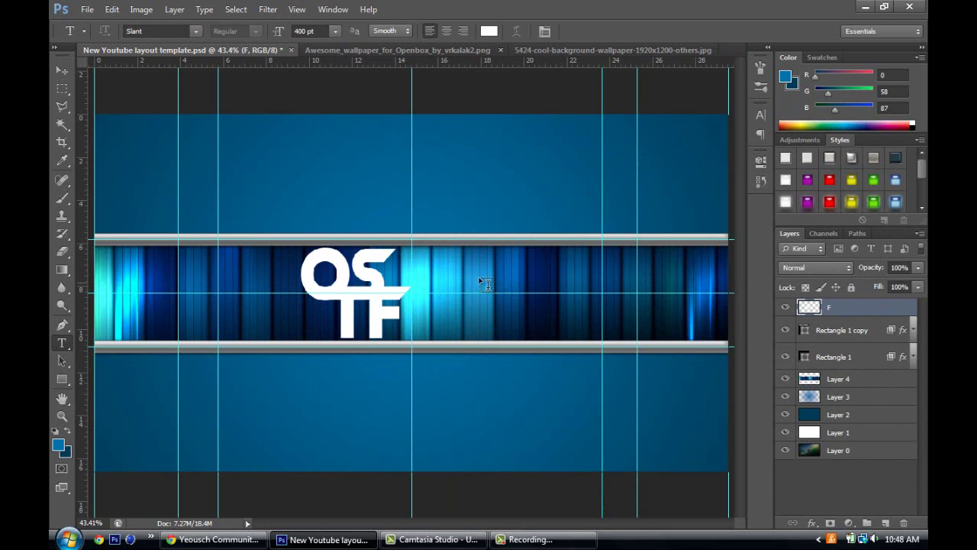
pyautogui.click(455, 278)
pyautogui.click(335, 31)
pyautogui.click(329, 263)
pyautogui.write('ON')
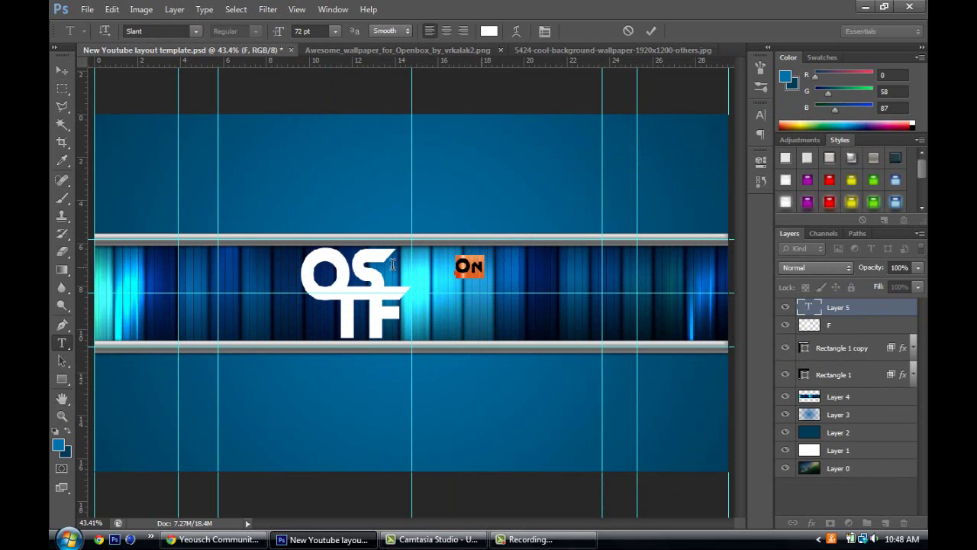
pyautogui.click(195, 31)
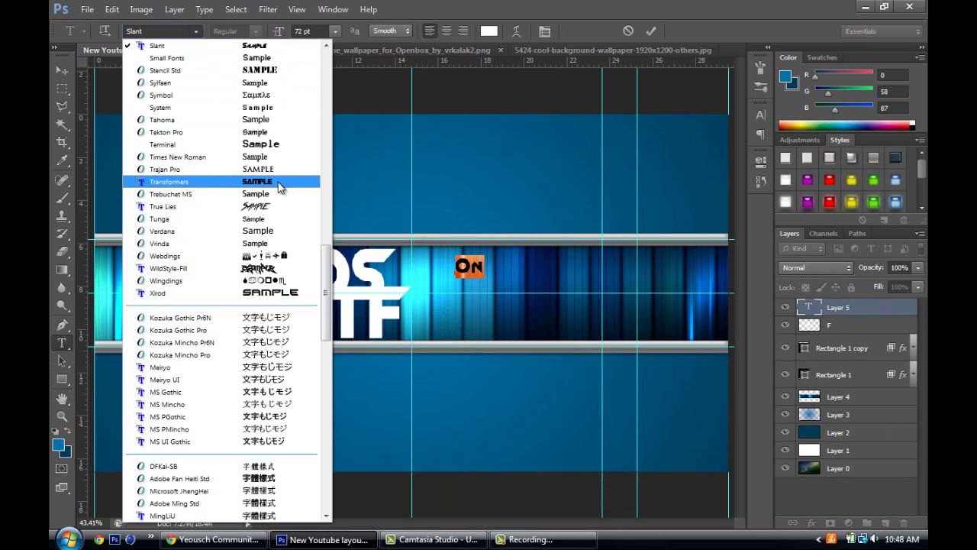
pyautogui.click(168, 182)
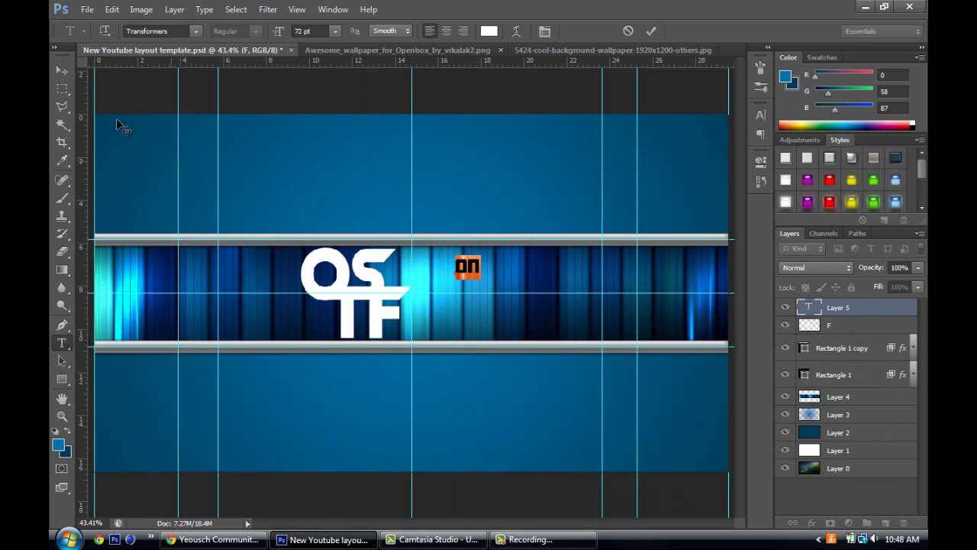
pyautogui.click(62, 70)
# Add 'THE' text and place it just below ON.
pyautogui.press('t')
pyautogui.click(432, 286)
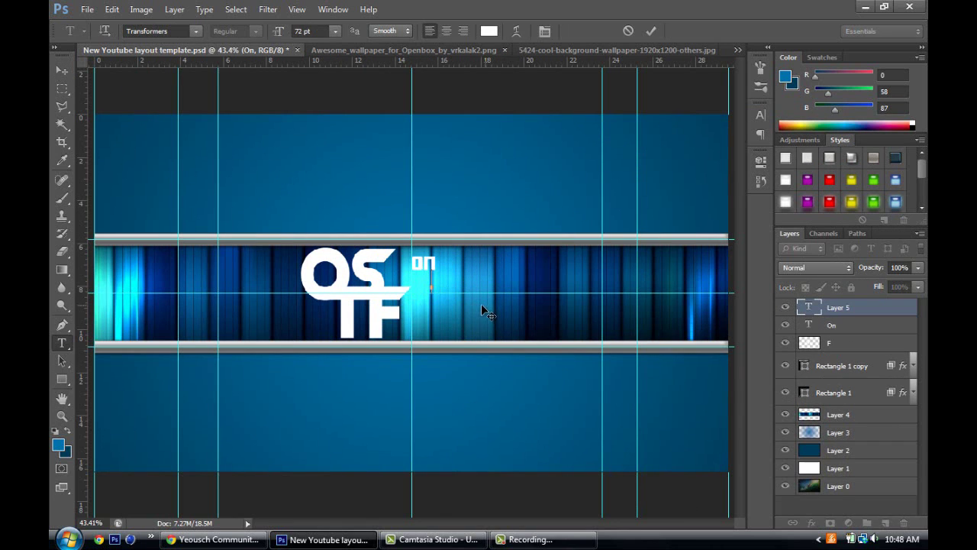
pyautogui.write('THE')
pyautogui.hotkey('ctrl', 'Return')
pyautogui.press('v')
pyautogui.moveTo(426, 269); pyautogui.dragTo(416, 264)
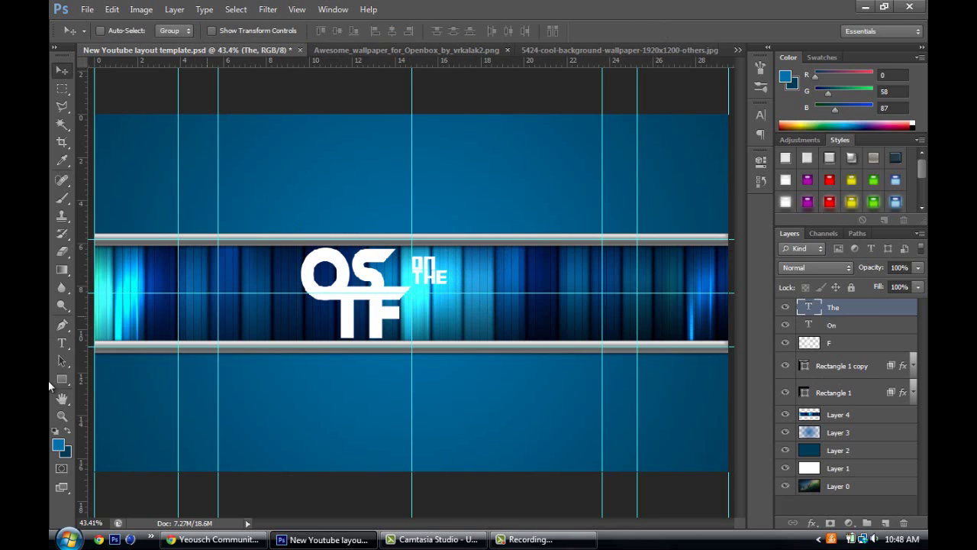
# Add 'SPOT' and 'FILMS' text and stack them below THE beside the logo.
pyautogui.click(62, 343)
pyautogui.click(464, 308)
pyautogui.write('SPOT')
pyautogui.click(62, 70)
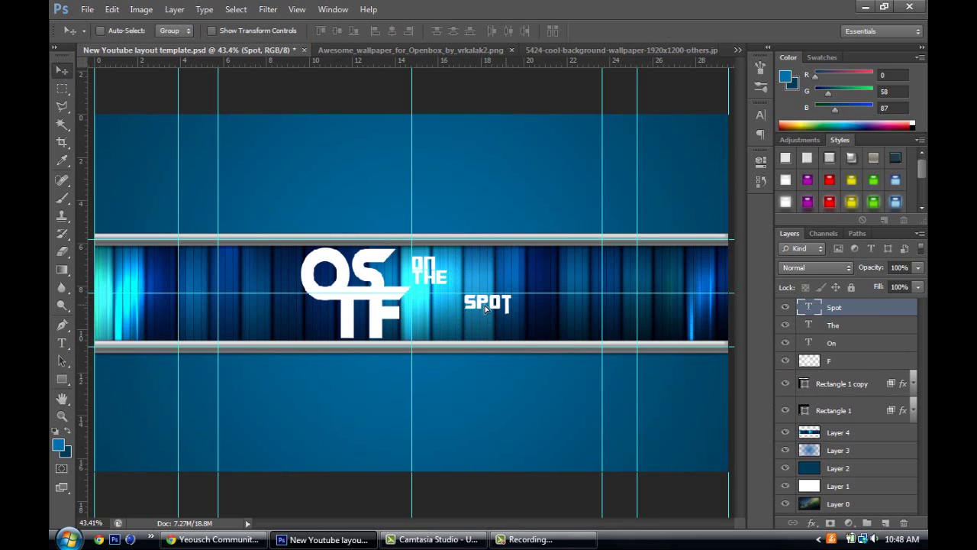
pyautogui.moveTo(482, 302); pyautogui.dragTo(430, 291)
pyautogui.press('t')
pyautogui.click(426, 310)
pyautogui.write('FILMS')
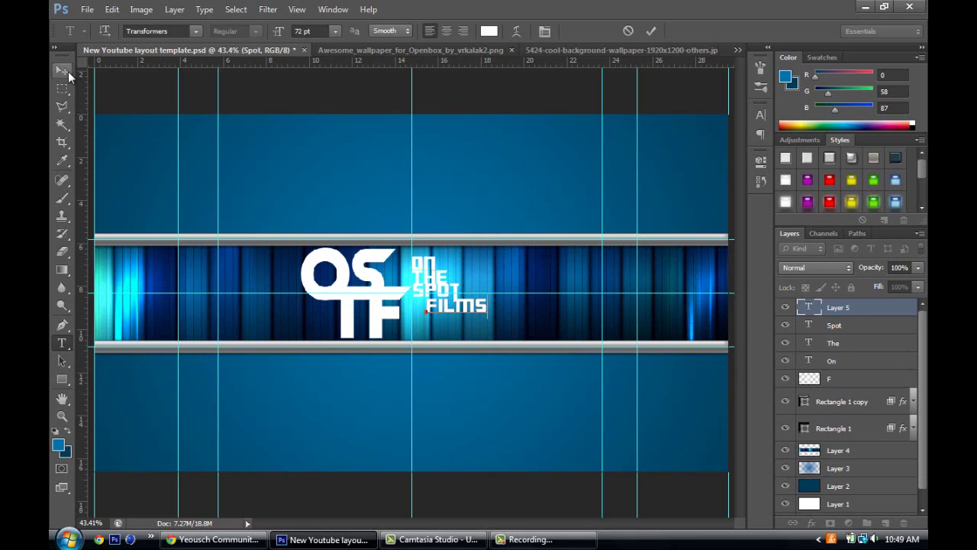
pyautogui.click(61, 70)
pyautogui.moveTo(477, 313); pyautogui.dragTo(462, 317)
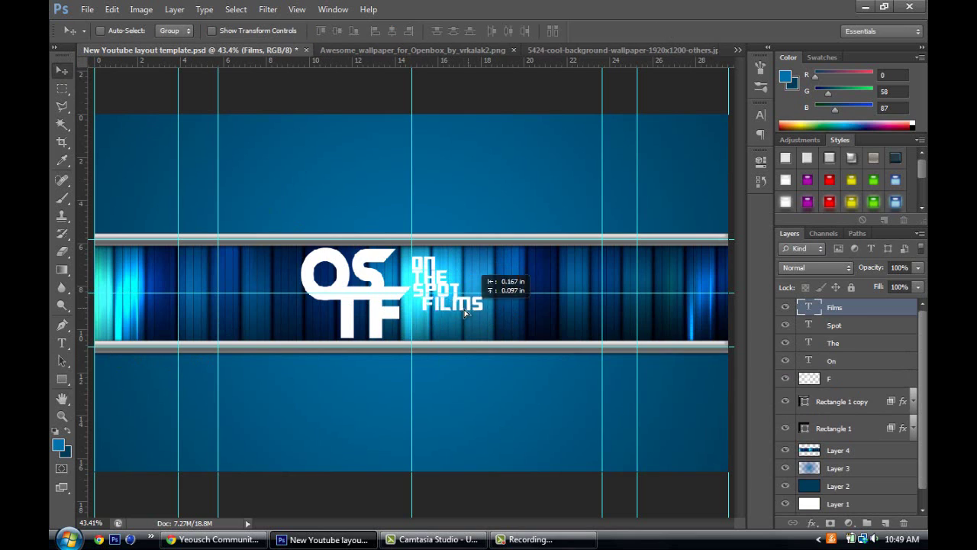
# Shrink the ON text's font size and move it up above the band.
pyautogui.click(862, 329)
pyautogui.click(840, 356)
pyautogui.press('t')
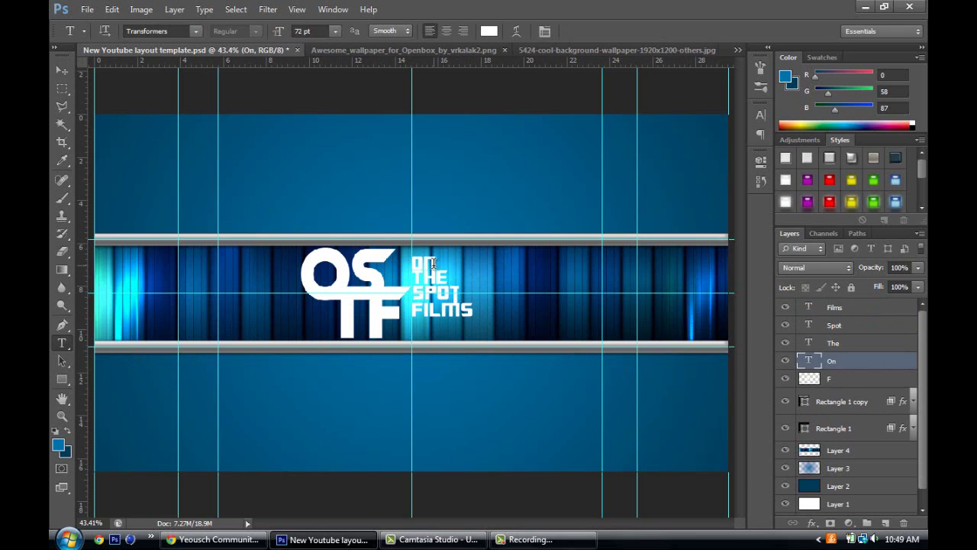
pyautogui.moveTo(438, 266); pyautogui.dragTo(421, 266)
pyautogui.click(335, 30)
pyautogui.click(322, 234)
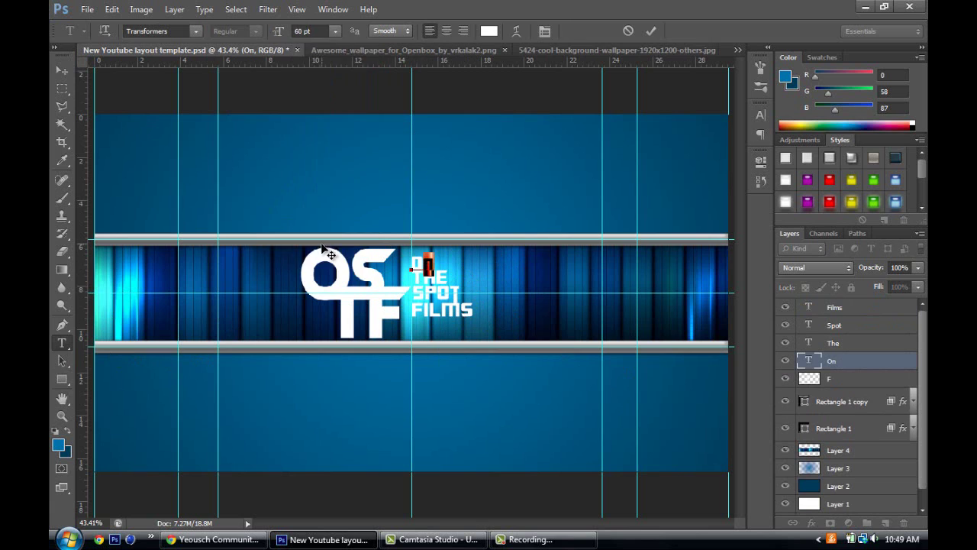
pyautogui.click(335, 31)
pyautogui.click(324, 234)
pyautogui.moveTo(422, 264); pyautogui.dragTo(450, 172)
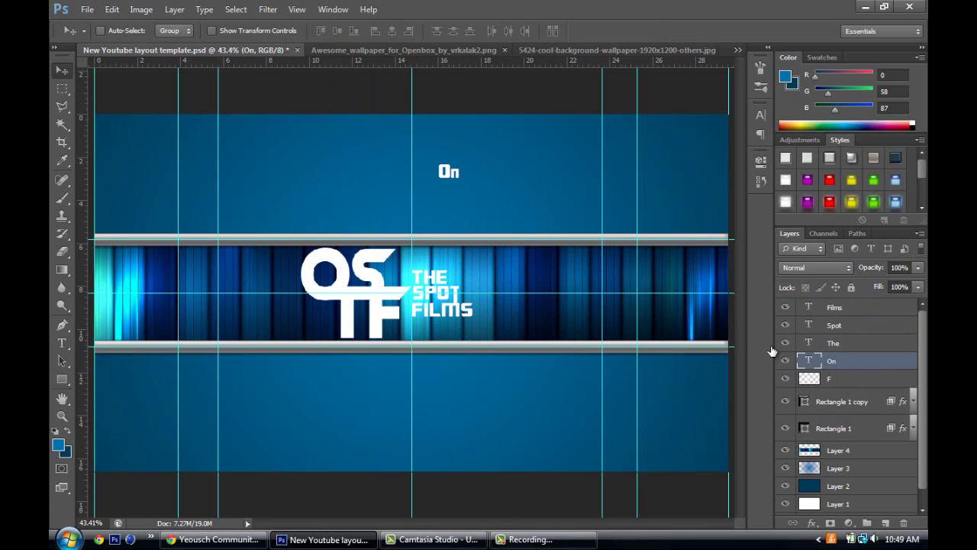
# Make the HE letters of THE a smaller font size.
pyautogui.click(840, 343)
pyautogui.press('t')
pyautogui.moveTo(451, 275)
pyautogui.mouseDown()
pyautogui.moveTo(429, 274)
pyautogui.moveTo(534, 196)
pyautogui.mouseUp()
pyautogui.click(335, 31)
pyautogui.click(325, 233)
pyautogui.click(62, 70)
# Make the POT letters of Spot smaller and move Spot up beneath On.
pyautogui.hotkey('alt', ']')
pyautogui.press('t')
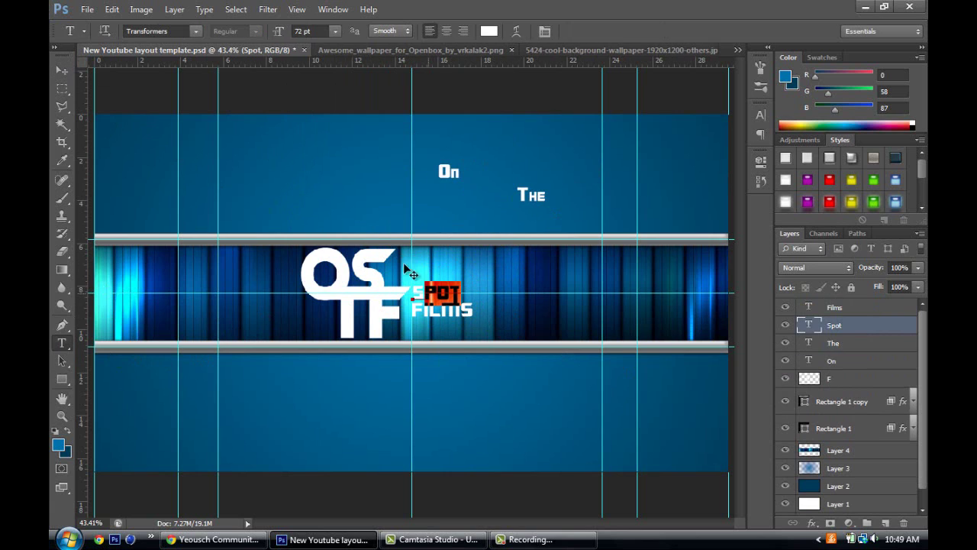
pyautogui.click(335, 30)
pyautogui.click(324, 233)
pyautogui.click(62, 69)
pyautogui.moveTo(432, 294); pyautogui.dragTo(446, 203)
# Set the ILMS letters of Films to 48 pt and move Films beside the logo's F.
pyautogui.hotkey('alt', ']')
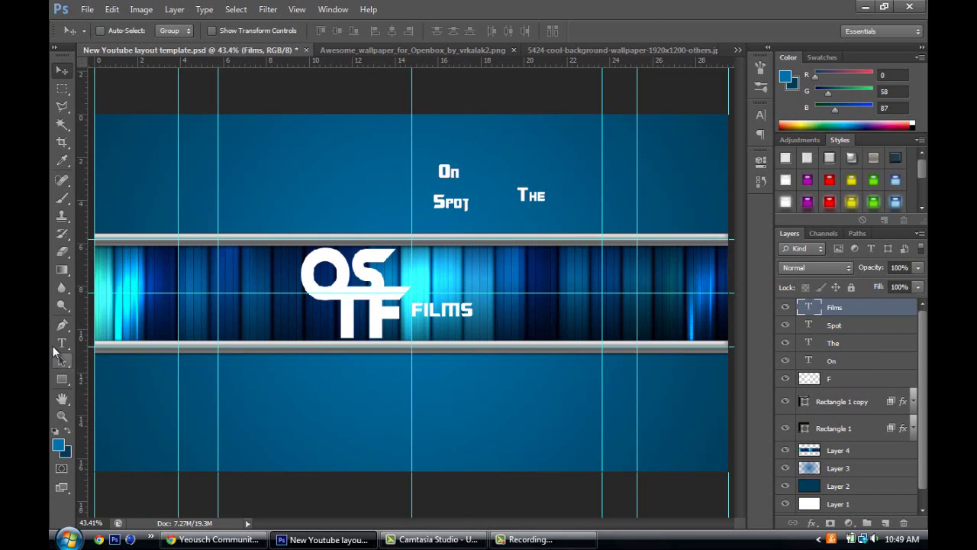
pyautogui.click(62, 343)
pyautogui.moveTo(473, 310); pyautogui.dragTo(419, 310)
pyautogui.click(335, 31)
pyautogui.click(328, 233)
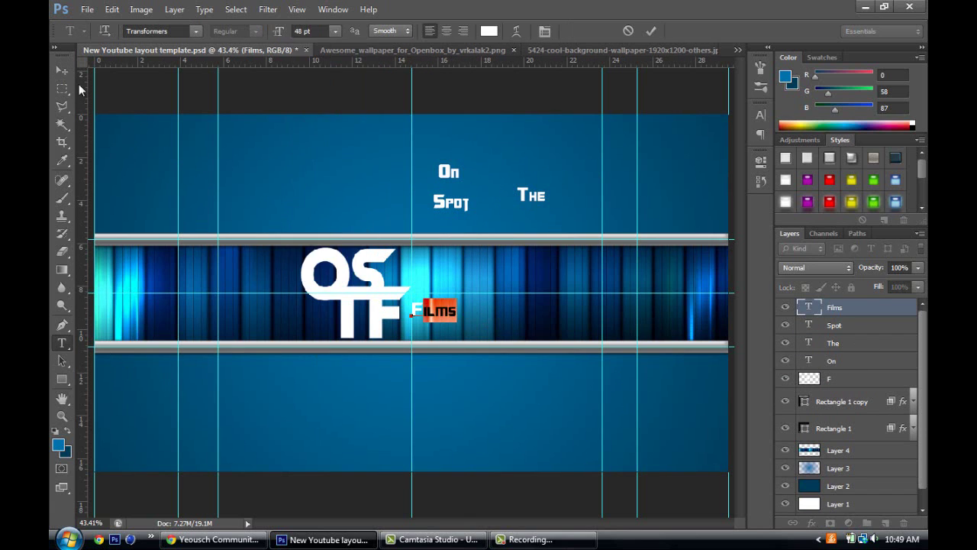
pyautogui.click(62, 70)
pyautogui.moveTo(456, 338); pyautogui.dragTo(453, 352)
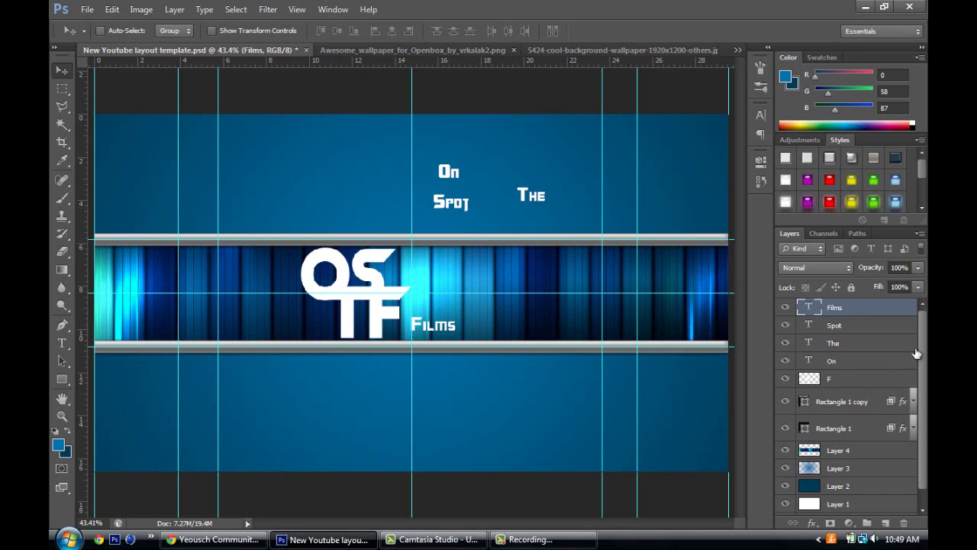
# Stack On, The, Spot and Films in a column beside the OSTF logo.
pyautogui.click(851, 361)
pyautogui.moveTo(449, 172)
pyautogui.mouseDown()
pyautogui.moveTo(427, 277)
pyautogui.moveTo(431, 266)
pyautogui.mouseUp()
pyautogui.click(832, 343)
pyautogui.moveTo(537, 195); pyautogui.dragTo(432, 286)
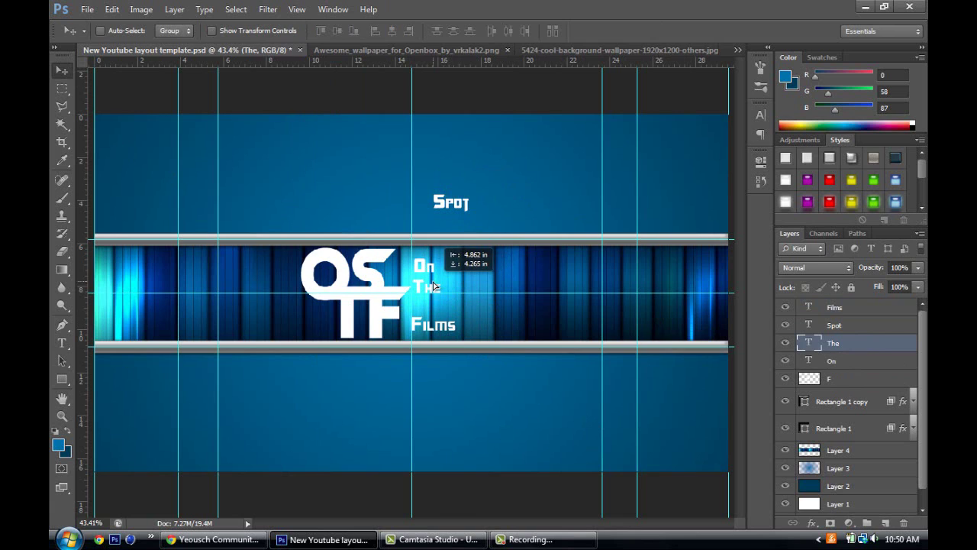
pyautogui.click(835, 325)
pyautogui.moveTo(450, 201); pyautogui.dragTo(441, 327)
pyautogui.click(835, 307)
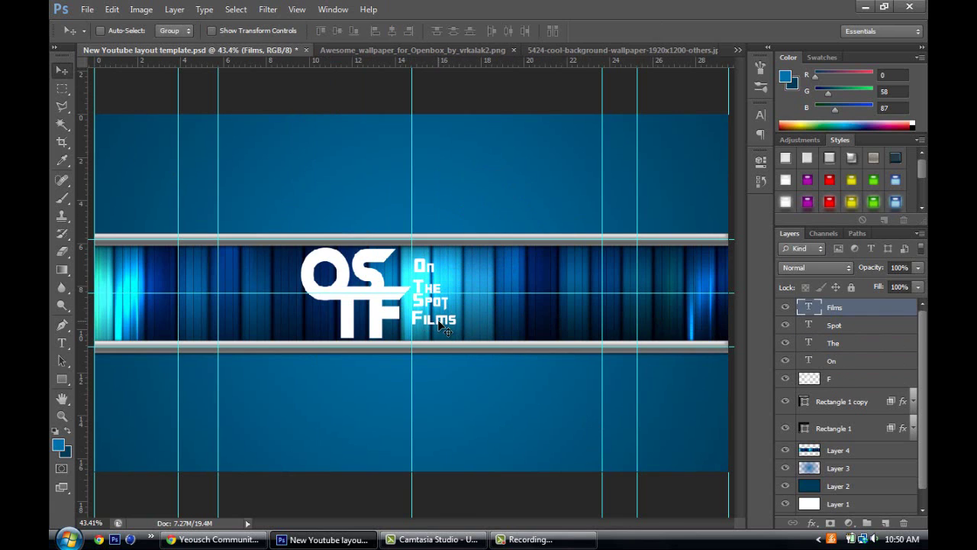
# Select all four word layers and stretch the stack wider with Free Transform.
pyautogui.click(861, 327)
pyautogui.click(853, 345)
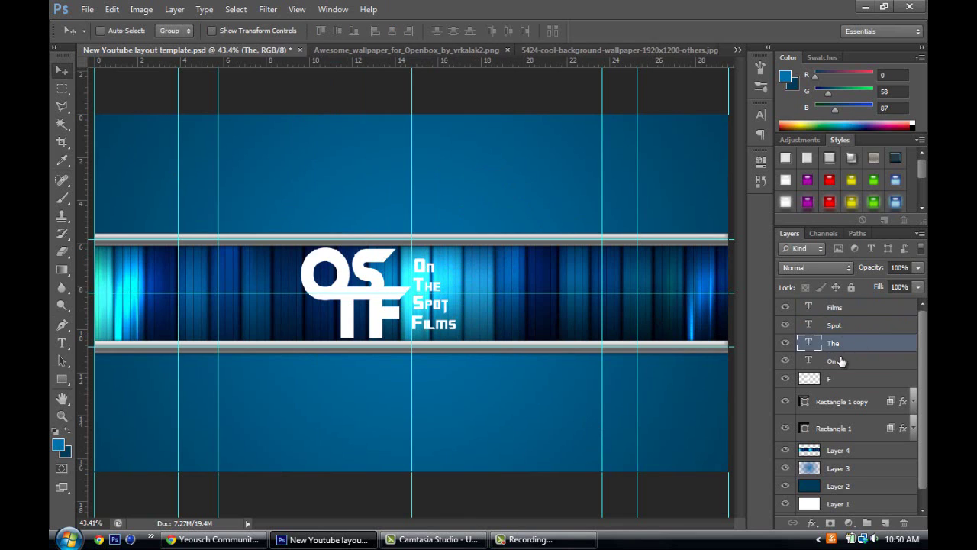
pyautogui.click(841, 361)
pyautogui.click(838, 308)
pyautogui.click(838, 347)
pyautogui.click(843, 329)
pyautogui.click(838, 309)
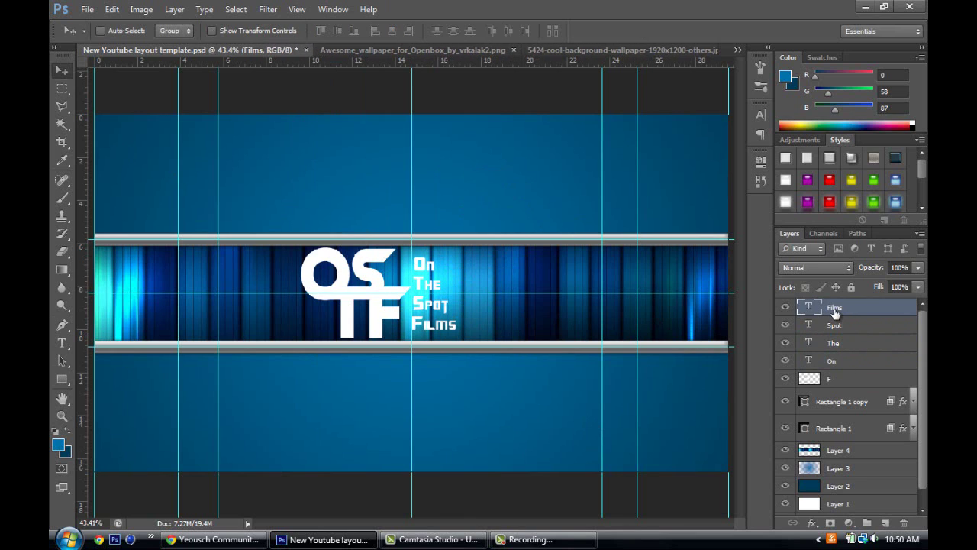
pyautogui.keyDown('shift'); pyautogui.click(840, 361); pyautogui.keyUp('shift')
pyautogui.hotkey('ctrl', 't')
pyautogui.moveTo(457, 293)
pyautogui.mouseDown()
pyautogui.moveTo(475, 288)
pyautogui.moveTo(488, 306)
pyautogui.mouseUp()
pyautogui.press('Return')
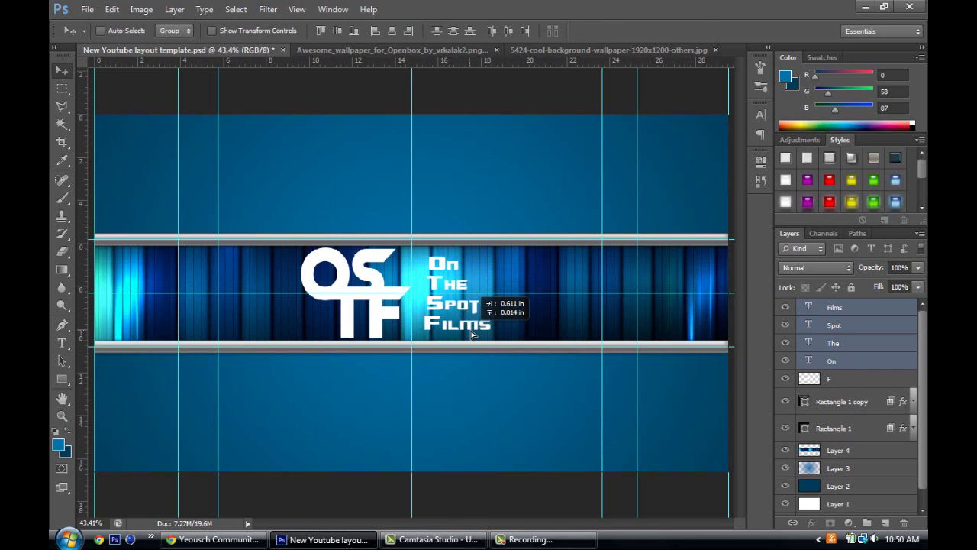
# Shift the OSTF logo slightly to the right.
pyautogui.keyDown('ctrl'); pyautogui.click(387, 326); pyautogui.keyUp('ctrl')
pyautogui.moveTo(387, 326); pyautogui.dragTo(396, 325)
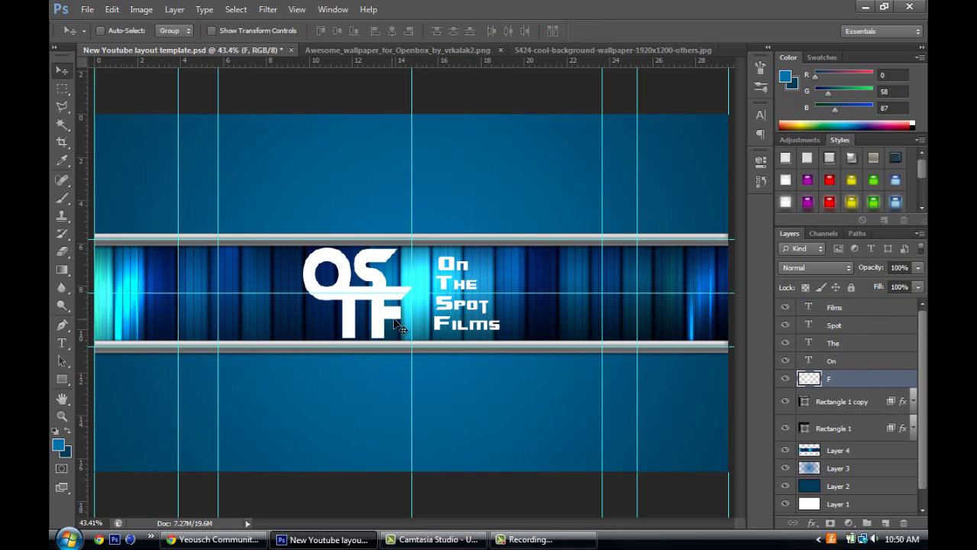
pyautogui.doubleClick(898, 382)
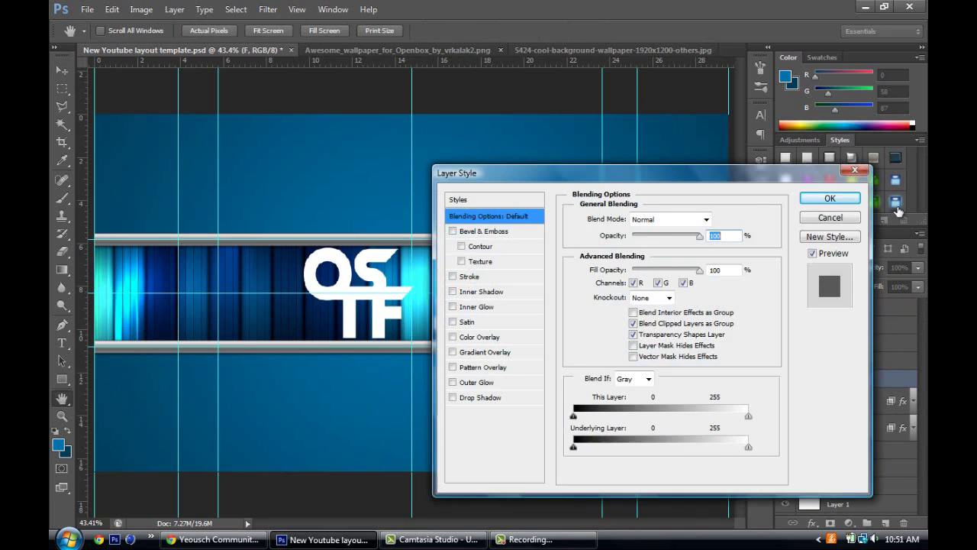
pyautogui.press('Escape')
# Apply a silver chrome preset from the Styles panel to the logo.
pyautogui.click(895, 158)
pyautogui.scroll(-1, 921, 175)
pyautogui.click(832, 187)
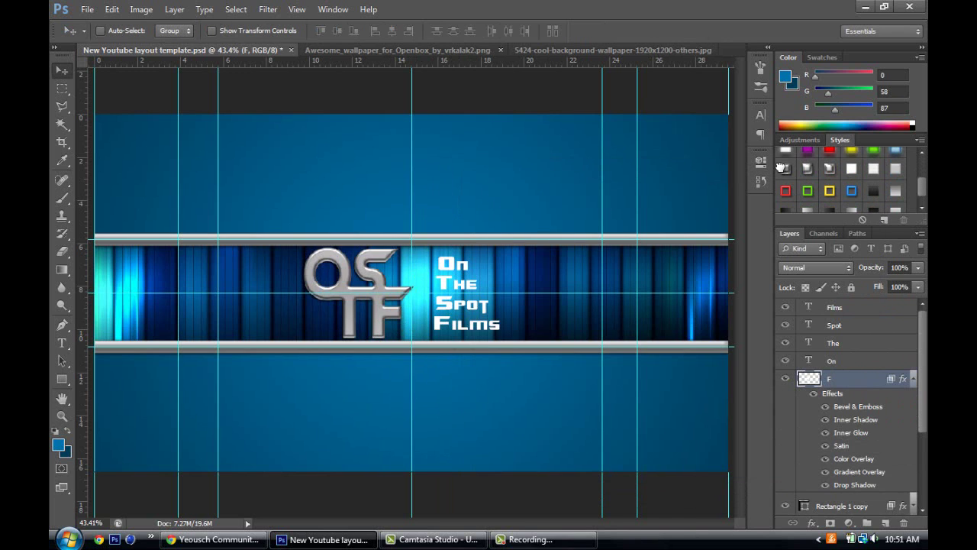
pyautogui.scroll(1, 922, 175)
pyautogui.click(849, 158)
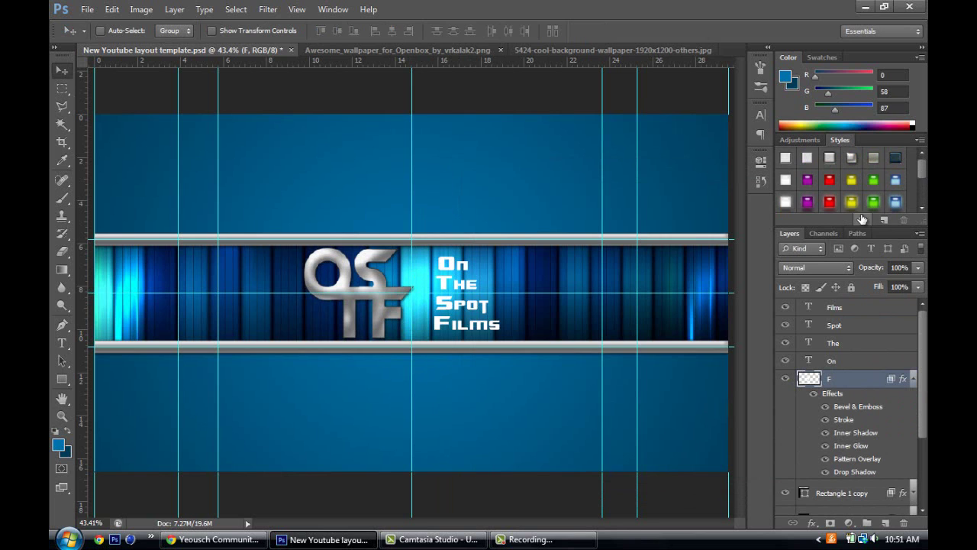
# Keep the logo's pattern overlay on and add a Drop Shadow.
pyautogui.doubleClick(909, 382)
pyautogui.moveTo(489, 165); pyautogui.dragTo(661, 105)
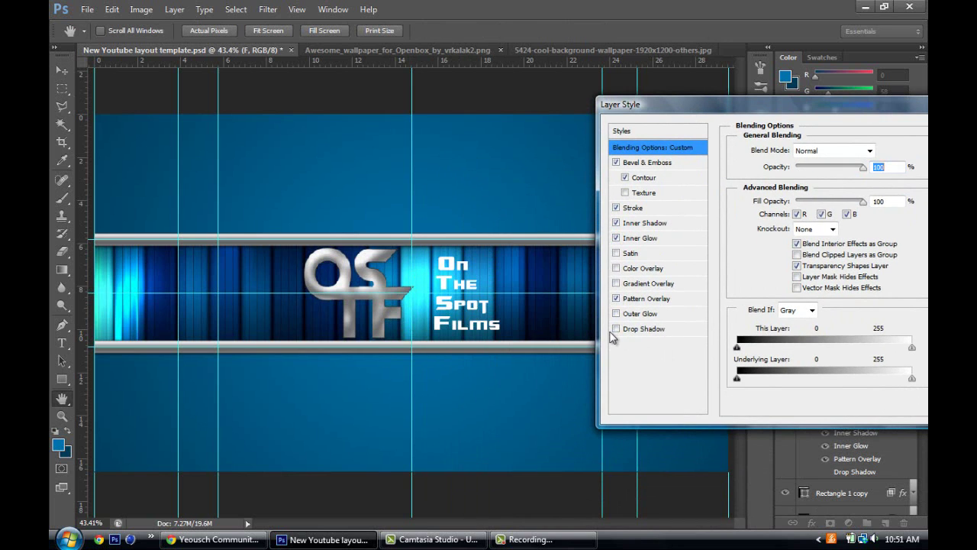
pyautogui.click(648, 330)
pyautogui.click(616, 299)
pyautogui.click(616, 298)
# Adjust the logo's bevel to direction Up and size 13 px.
pyautogui.click(616, 163)
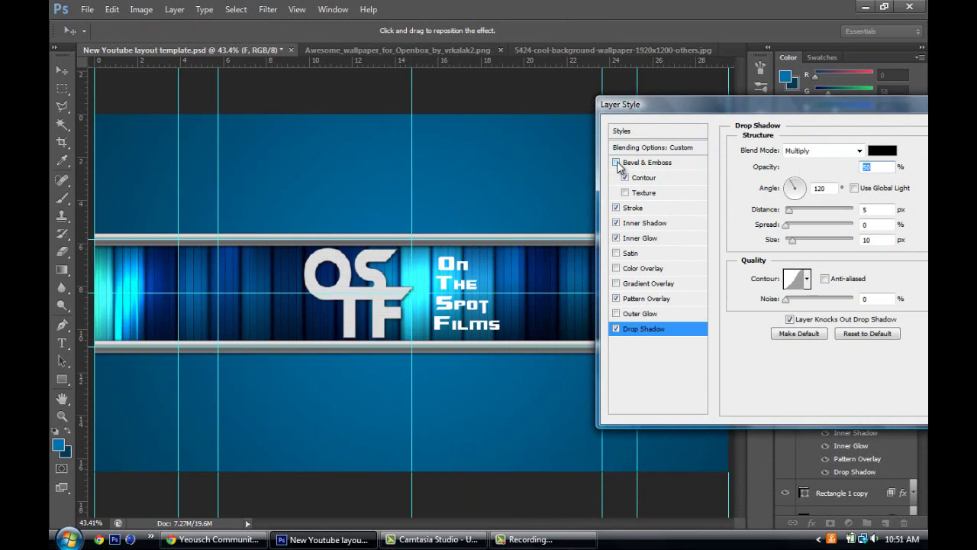
pyautogui.click(619, 163)
pyautogui.moveTo(802, 184)
pyautogui.mouseDown()
pyautogui.moveTo(842, 184)
pyautogui.moveTo(771, 181)
pyautogui.moveTo(796, 177)
pyautogui.mouseUp()
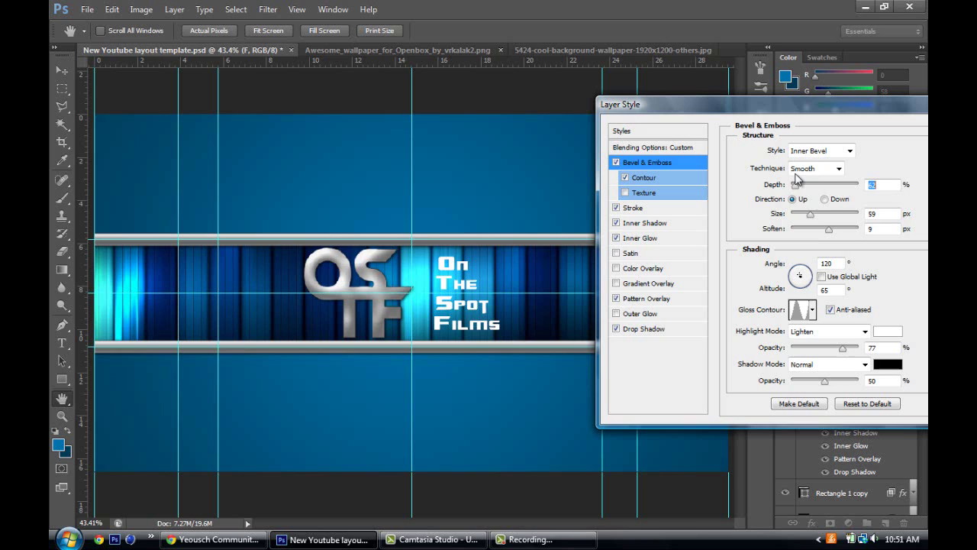
pyautogui.click(826, 199)
pyautogui.click(792, 198)
pyautogui.moveTo(810, 213)
pyautogui.mouseDown()
pyautogui.moveTo(802, 220)
pyautogui.moveTo(797, 193)
pyautogui.mouseUp()
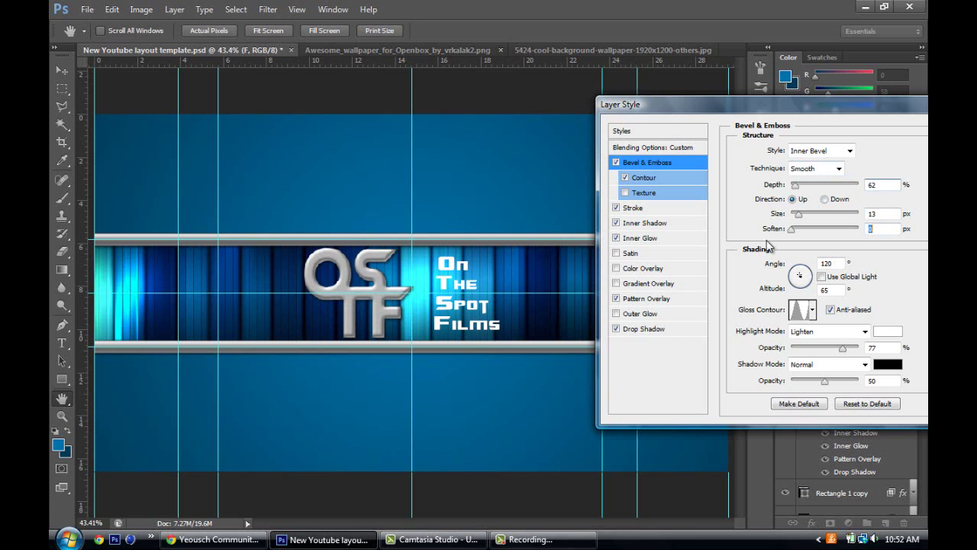
# Add a dark 5 px stroke positioned Outside the logo.
pyautogui.click(634, 208)
pyautogui.click(772, 243)
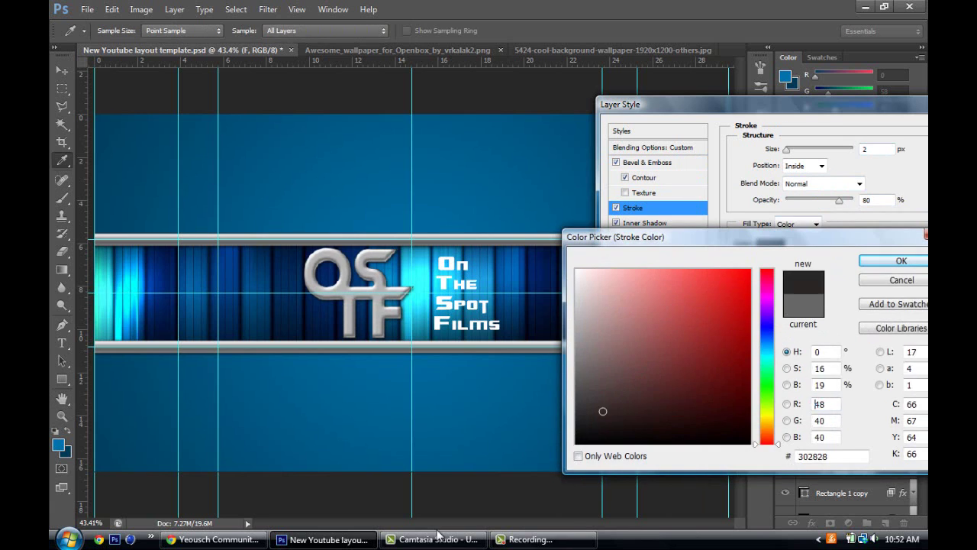
pyautogui.click(898, 255)
pyautogui.click(821, 165)
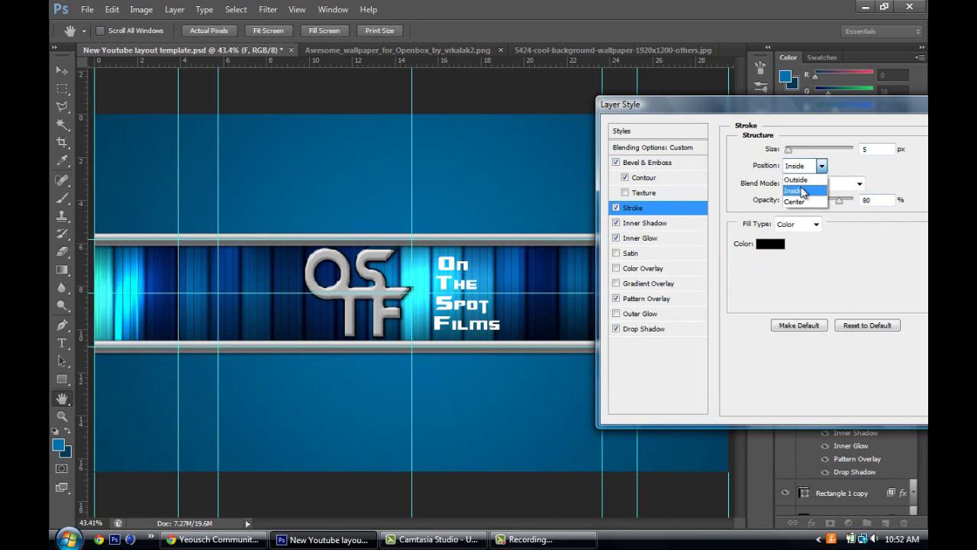
pyautogui.click(798, 178)
# Leave the red Color Overlay off and enable Gradient Overlay instead.
pyautogui.click(648, 254)
pyautogui.click(616, 253)
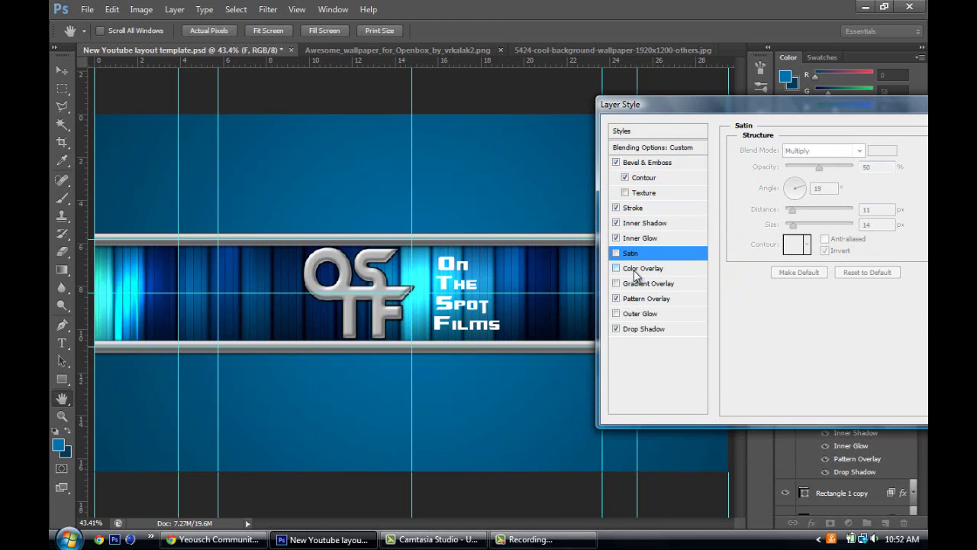
pyautogui.click(638, 271)
pyautogui.click(616, 268)
pyautogui.click(648, 283)
# Set the gradient stops to a grey on the left and light grey on the right.
pyautogui.click(815, 189)
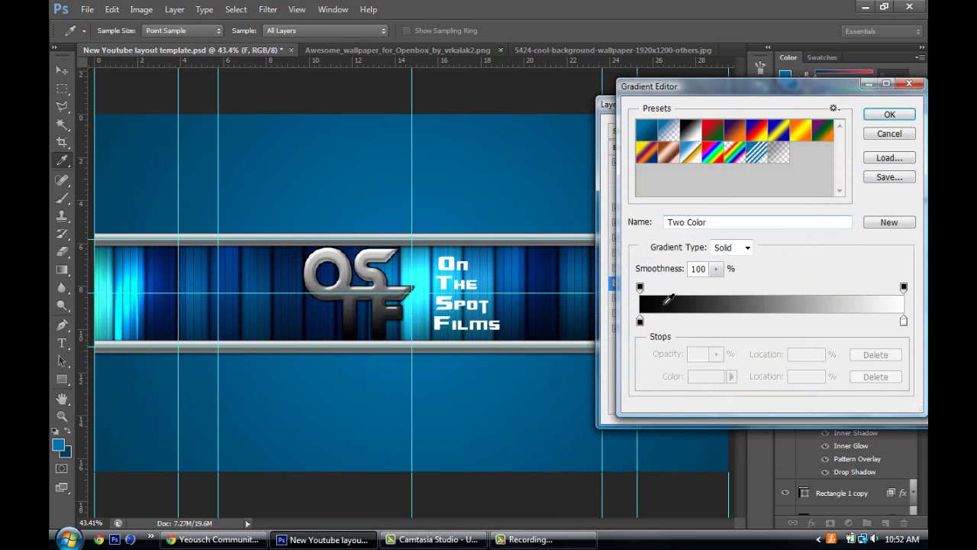
pyautogui.click(640, 321)
pyautogui.click(710, 376)
pyautogui.moveTo(574, 367); pyautogui.dragTo(588, 366)
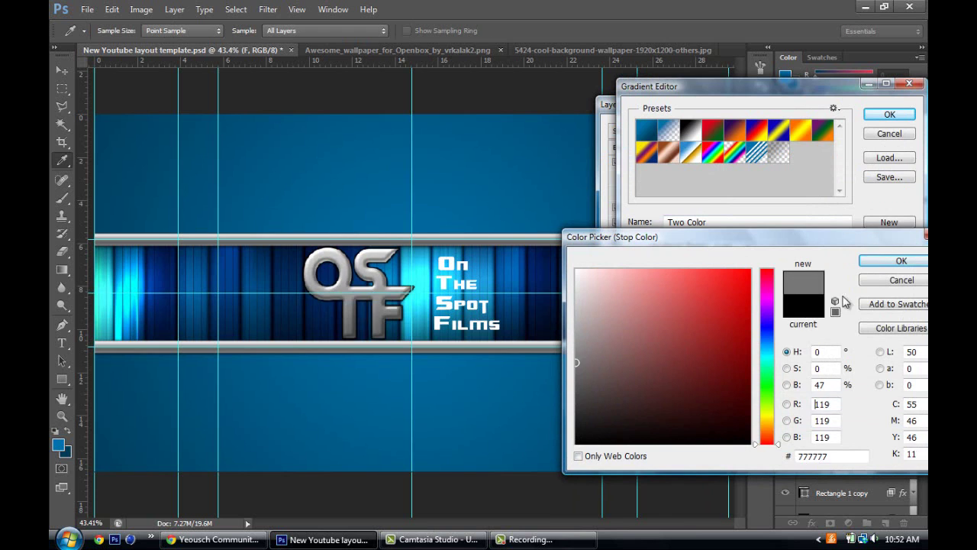
pyautogui.click(894, 259)
pyautogui.click(706, 376)
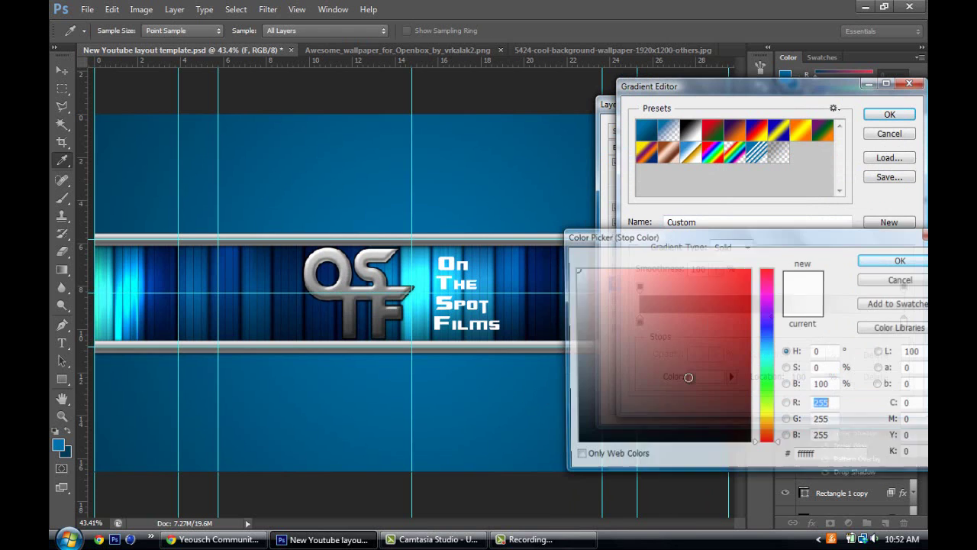
pyautogui.moveTo(574, 303); pyautogui.dragTo(571, 299)
pyautogui.click(899, 258)
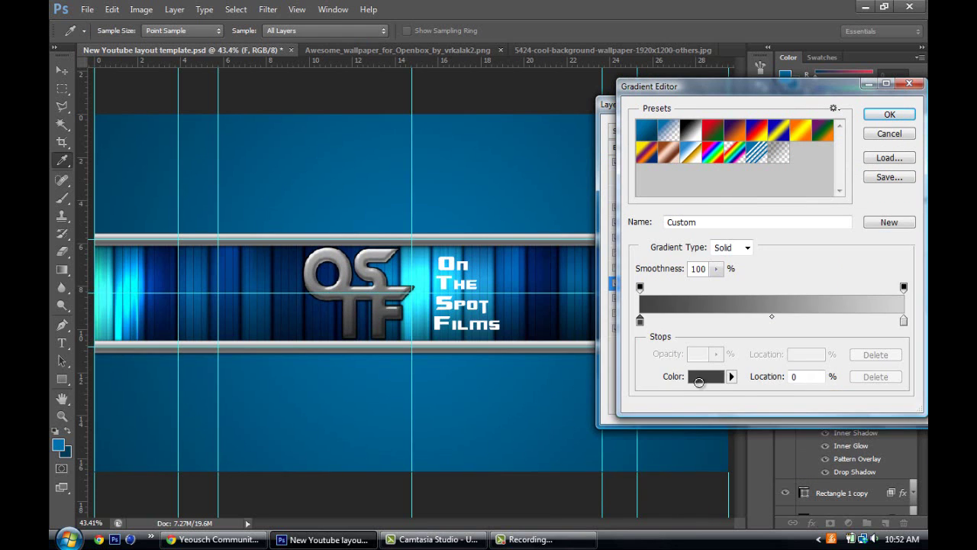
# Darken the left grey stop and apply the finished logo style.
pyautogui.click(698, 376)
pyautogui.click(573, 357)
pyautogui.click(894, 260)
pyautogui.click(890, 114)
pyautogui.moveTo(806, 113); pyautogui.dragTo(668, 143)
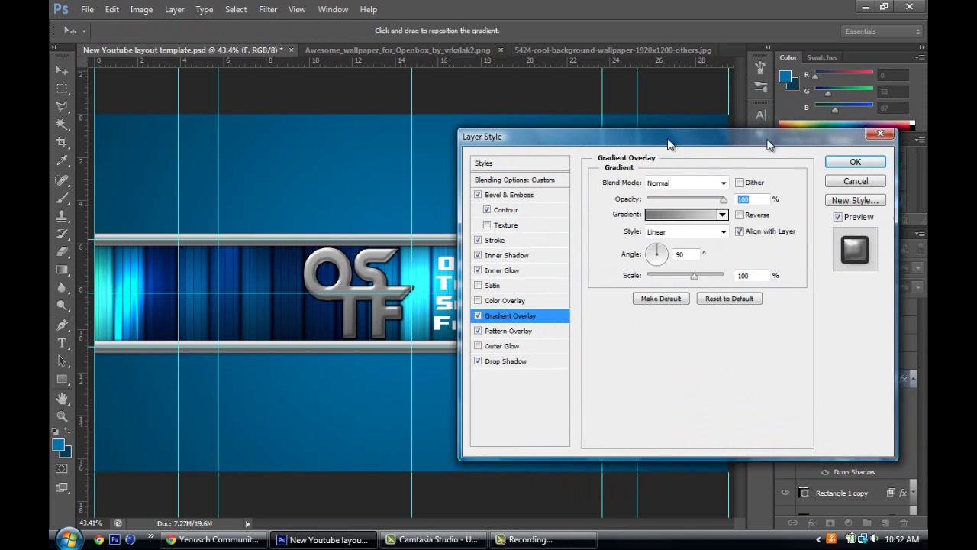
pyautogui.click(855, 162)
# Nudge the whole On The Spot Films stack slightly left.
pyautogui.click(840, 356)
pyautogui.keyDown('shift'); pyautogui.click(840, 305); pyautogui.keyUp('shift')
pyautogui.rightClick(855, 321)
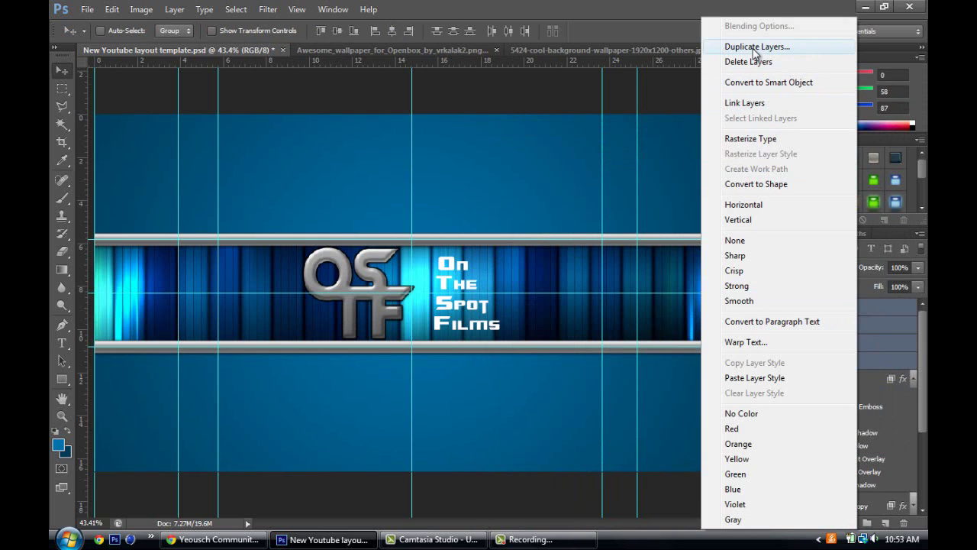
pyautogui.click(54, 60)
pyautogui.moveTo(481, 286); pyautogui.dragTo(461, 286)
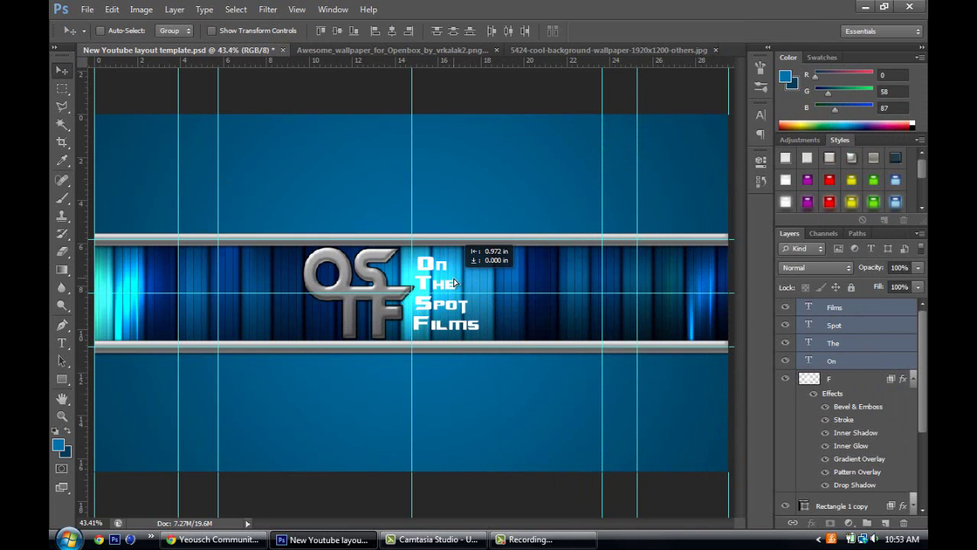
# Push the word Films further right with Shift+Right arrow nudges.
pyautogui.click(831, 361)
pyautogui.click(855, 344)
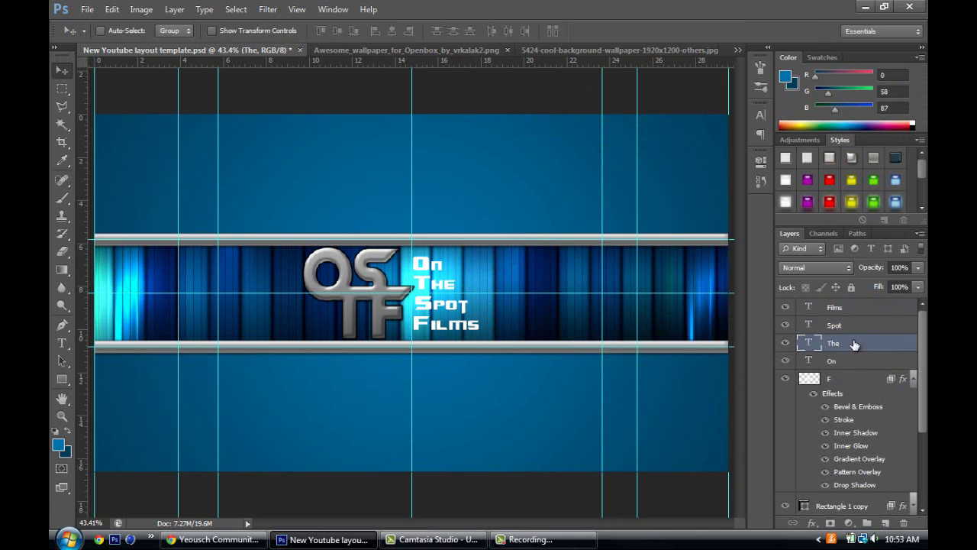
pyautogui.click(845, 329)
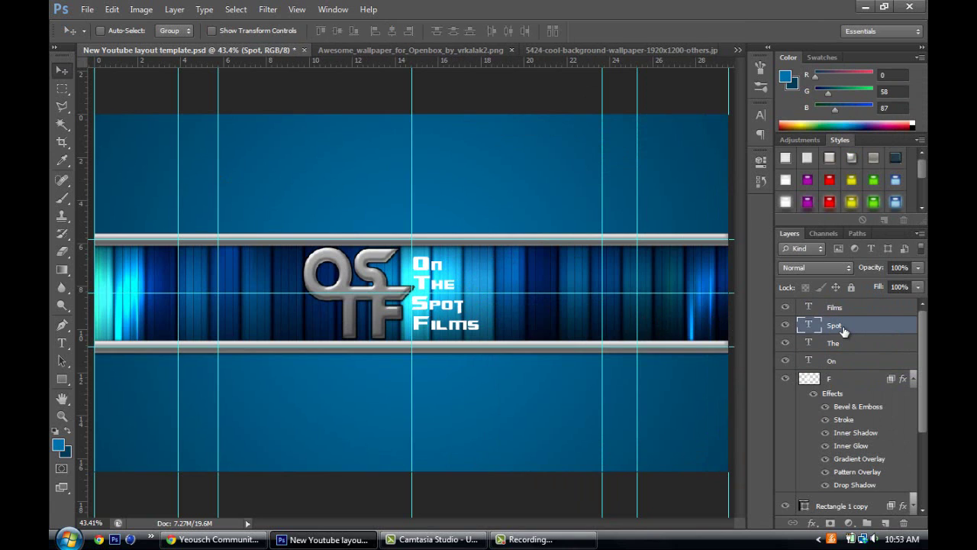
pyautogui.click(842, 310)
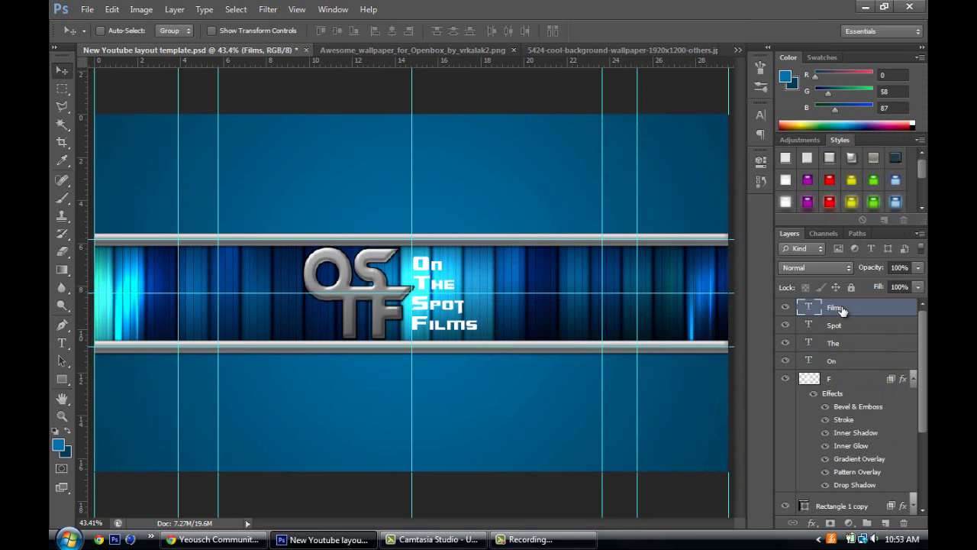
pyautogui.click(846, 345)
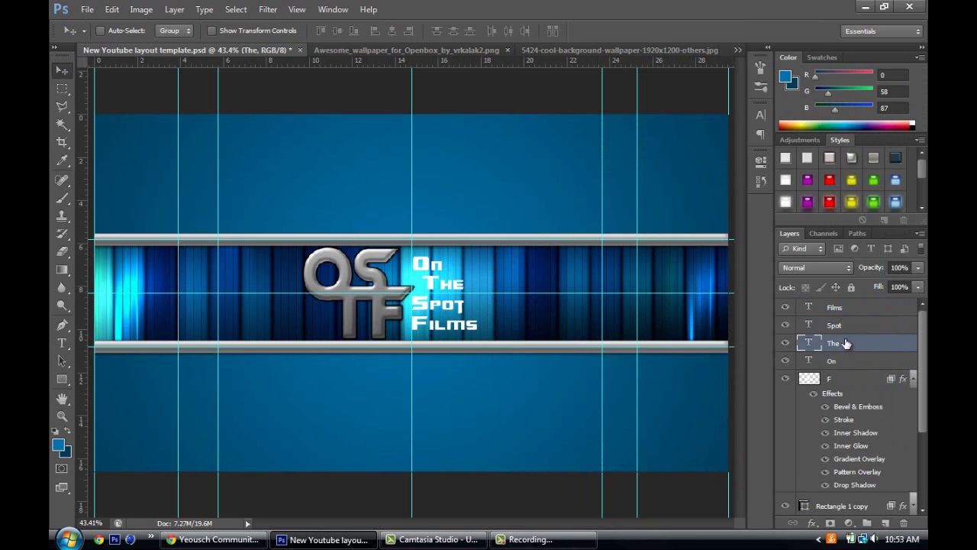
pyautogui.click(851, 326)
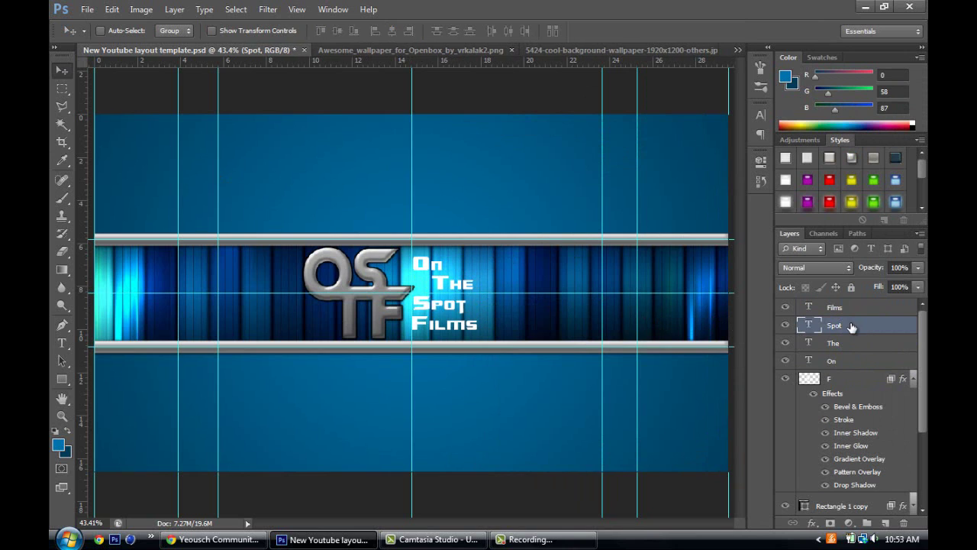
pyautogui.click(843, 310)
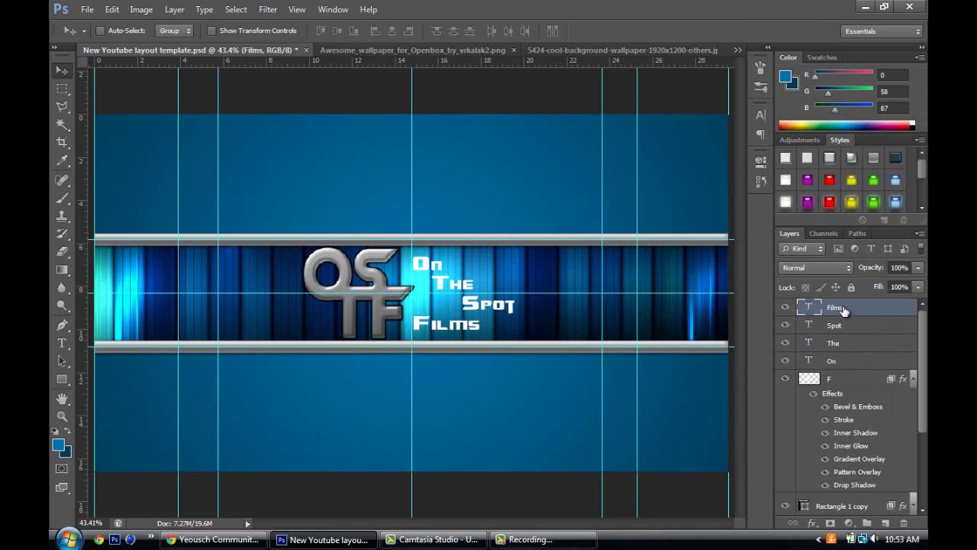
pyautogui.hotkey('shift', 'Right')
pyautogui.hotkey('shift', 'Right')
pyautogui.hotkey('shift', 'Right')
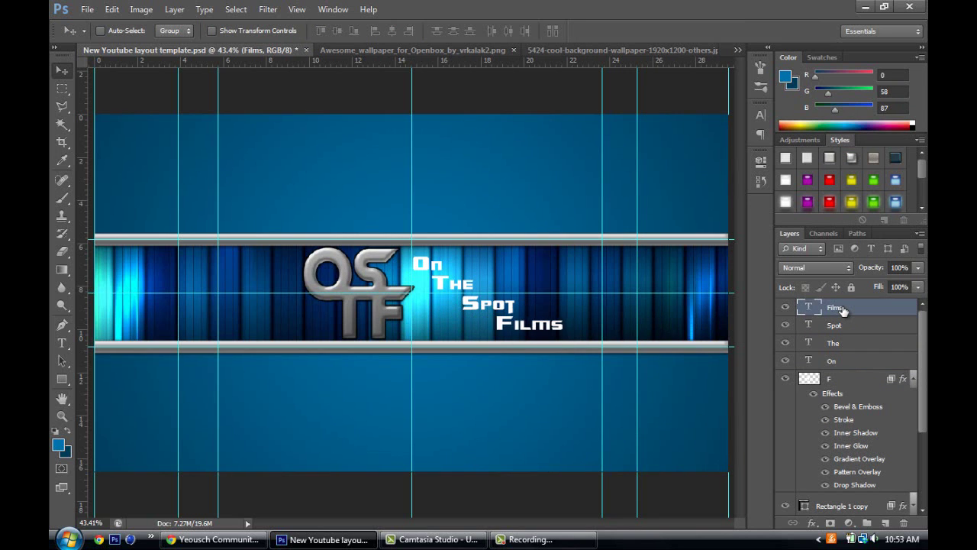
pyautogui.hotkey('shift', 'Right')
pyautogui.hotkey('shift', 'Right')
pyautogui.hotkey('shift', 'Right')
# Shift all four words right together, then reselect the Films layer.
pyautogui.keyDown('shift'); pyautogui.click(848, 364); pyautogui.keyUp('shift')
pyautogui.hotkey('shift', 'Right')
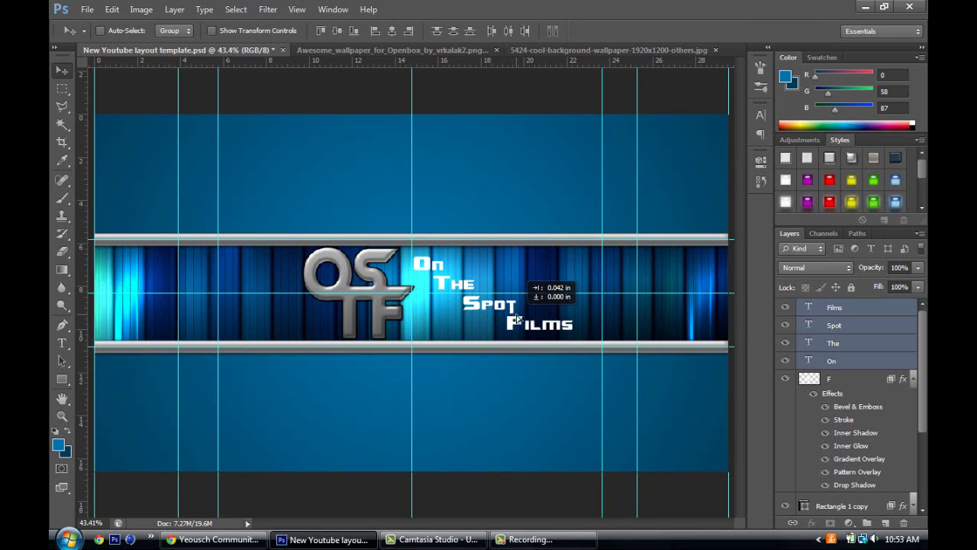
pyautogui.hotkey('shift', 'Right')
pyautogui.click(852, 307)
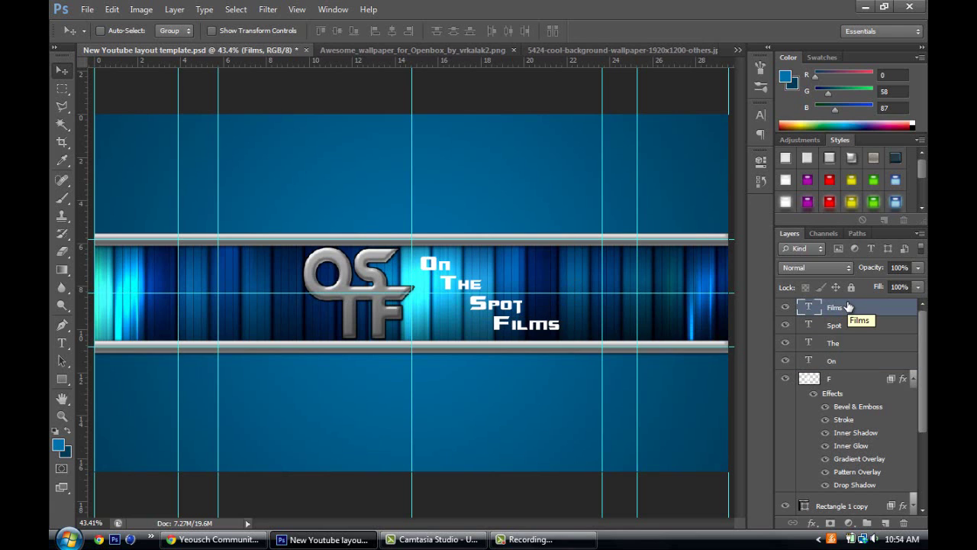
pyautogui.keyDown('shift'); pyautogui.click(848, 362); pyautogui.keyUp('shift')
pyautogui.rightClick(847, 362)
pyautogui.press('Escape')
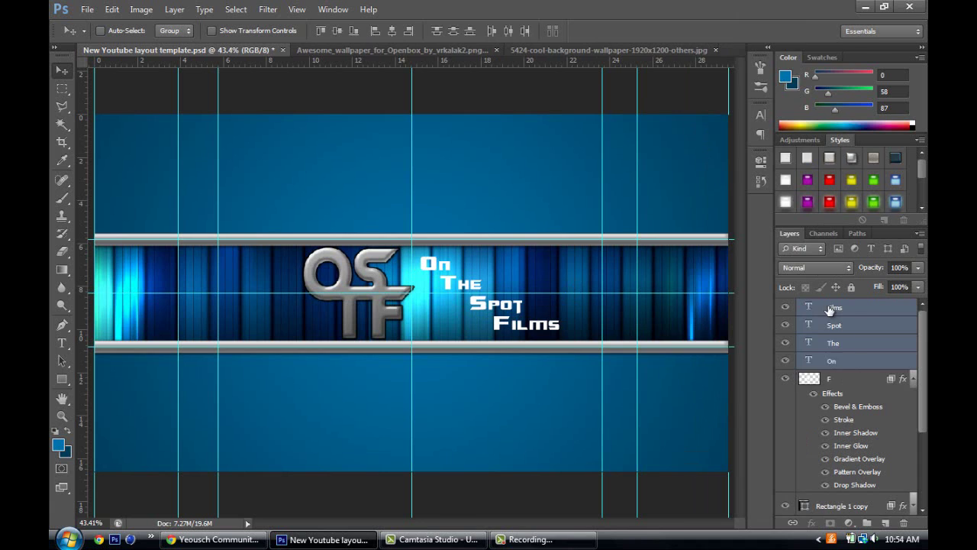
pyautogui.click(830, 310)
# Rasterize the four word layers and merge them into one Films layer.
pyautogui.keyDown('shift'); pyautogui.click(848, 360); pyautogui.keyUp('shift')
pyautogui.rightClick(847, 361)
pyautogui.click(794, 138)
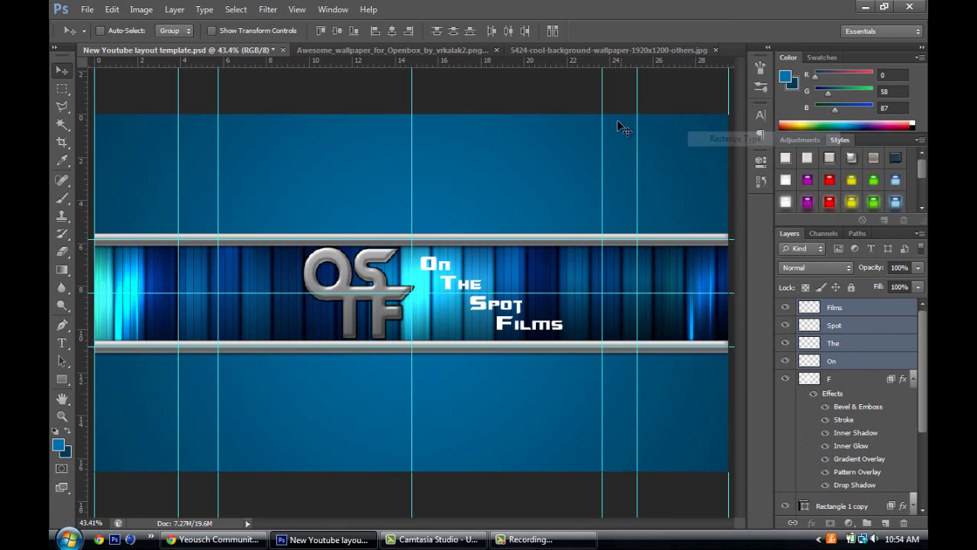
pyautogui.rightClick(840, 336)
pyautogui.click(756, 356)
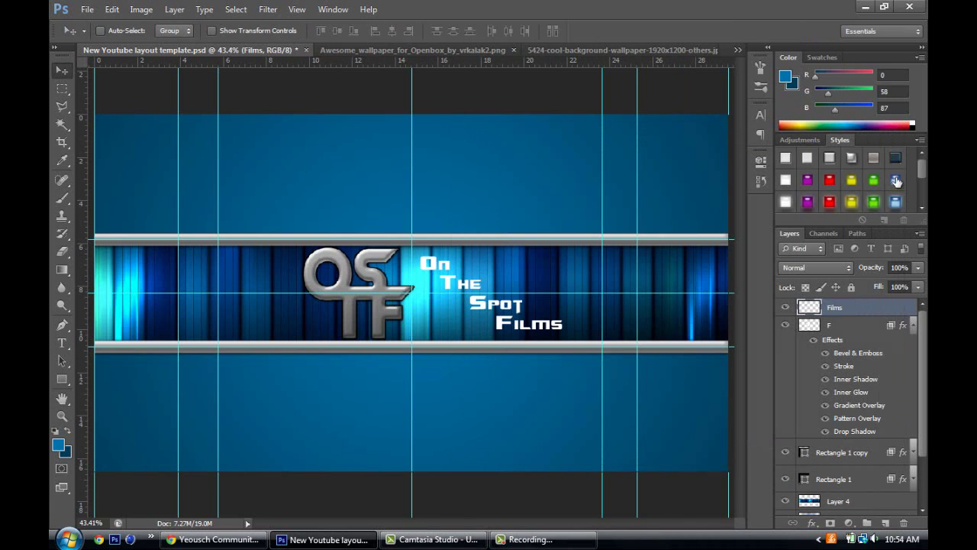
# Apply a metallic preset style to the merged words and add a Stroke.
pyautogui.scroll(-3, 921, 186)
pyautogui.click(831, 161)
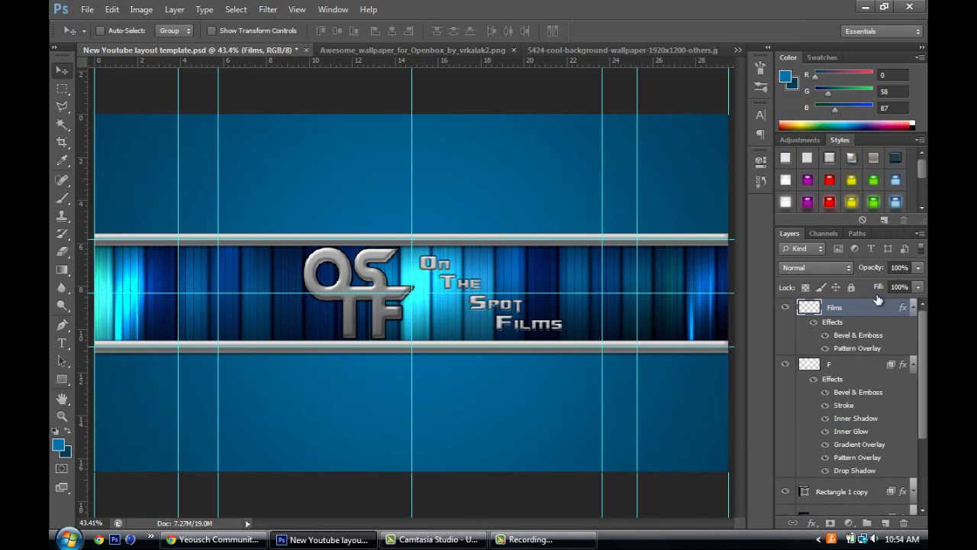
pyautogui.doubleClick(893, 307)
pyautogui.click(523, 243)
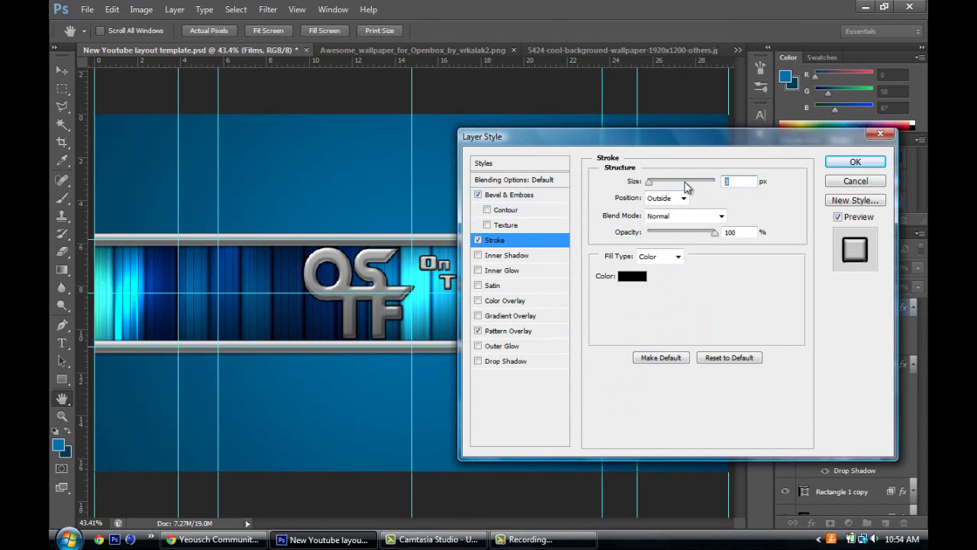
pyautogui.click(855, 163)
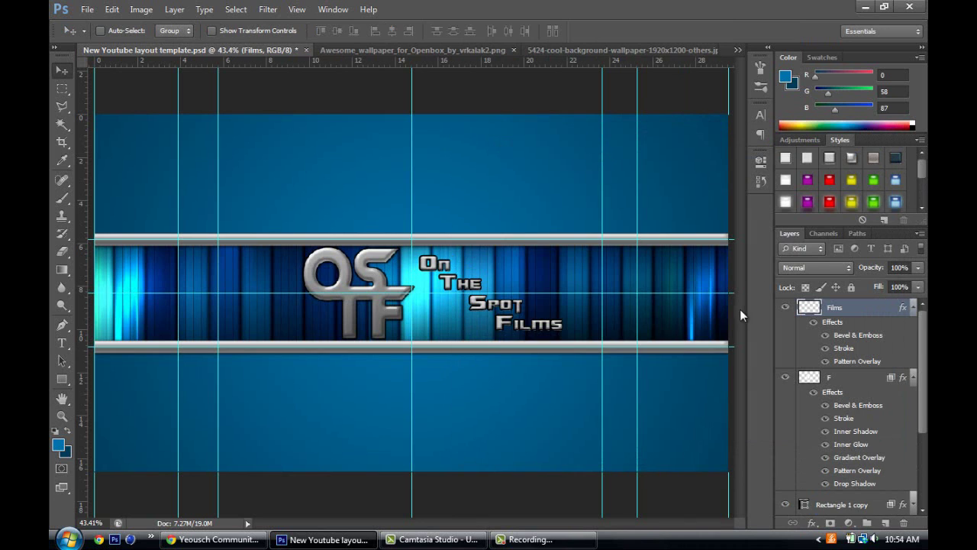
# Open the world-map wallpaper and drag it into the banner document.
pyautogui.click(87, 9)
pyautogui.click(103, 26)
pyautogui.doubleClick(506, 107)
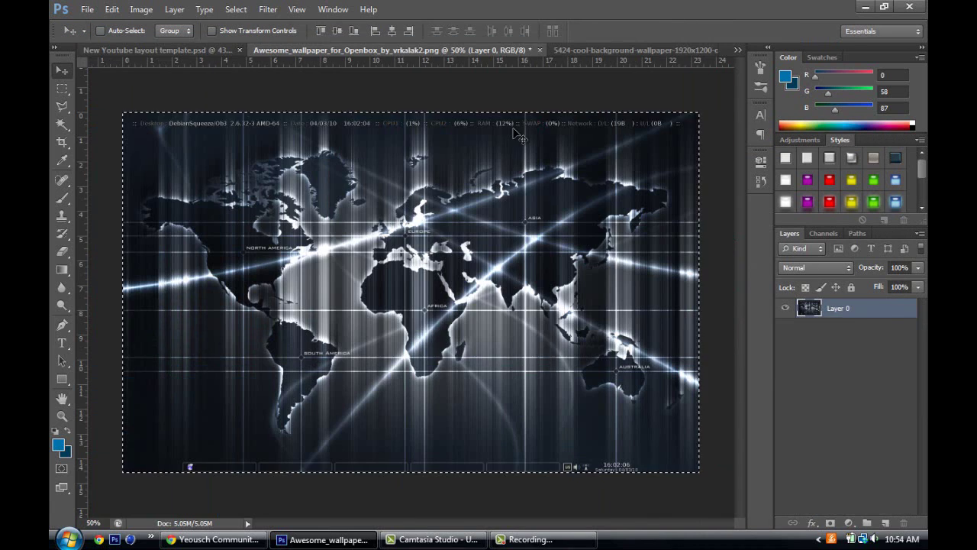
pyautogui.moveTo(196, 46); pyautogui.dragTo(412, 293)
# Scale the map to fill the canvas and place Layer 5 below Layer 4.
pyautogui.hotkey('ctrl', 't')
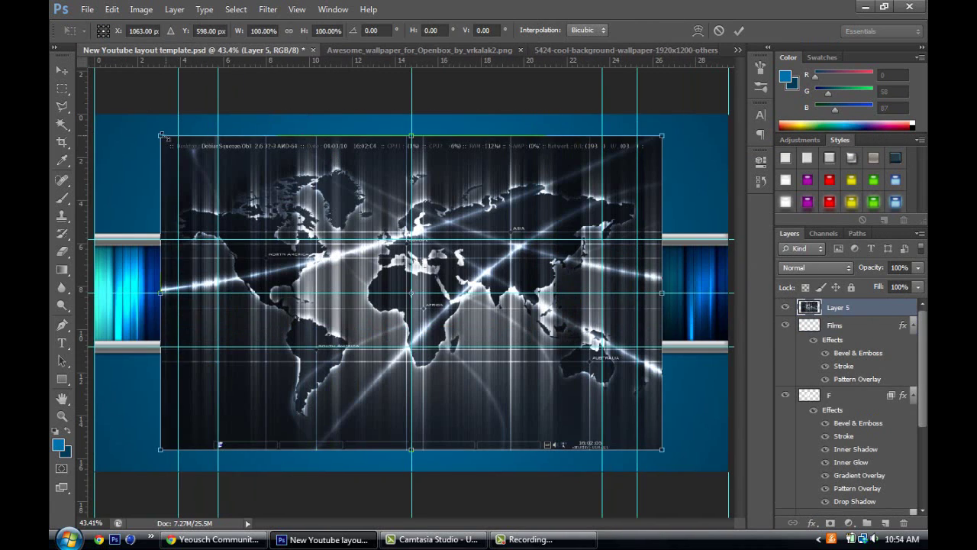
pyautogui.moveTo(157, 133); pyautogui.dragTo(94, 115)
pyautogui.moveTo(666, 453); pyautogui.dragTo(735, 479)
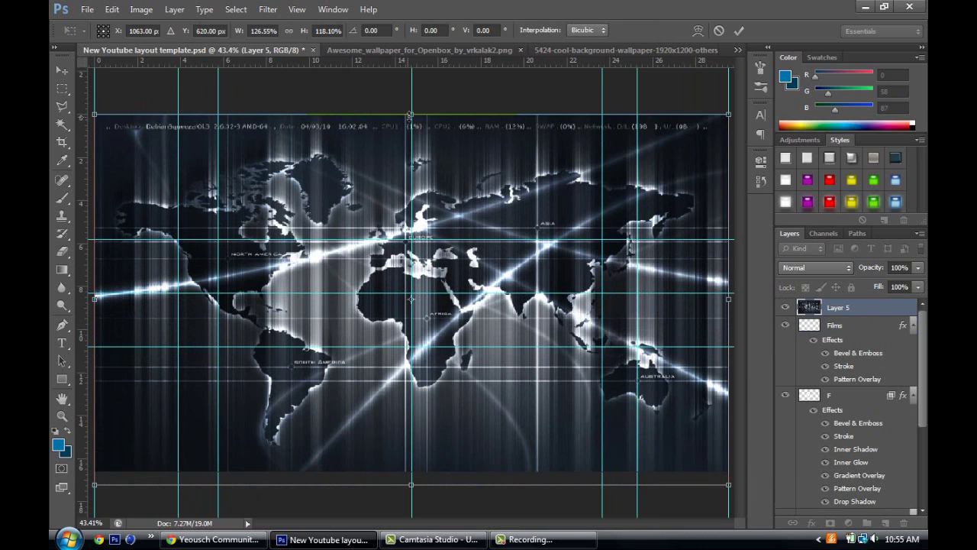
pyautogui.press('Return')
pyautogui.moveTo(870, 308); pyautogui.dragTo(879, 443)
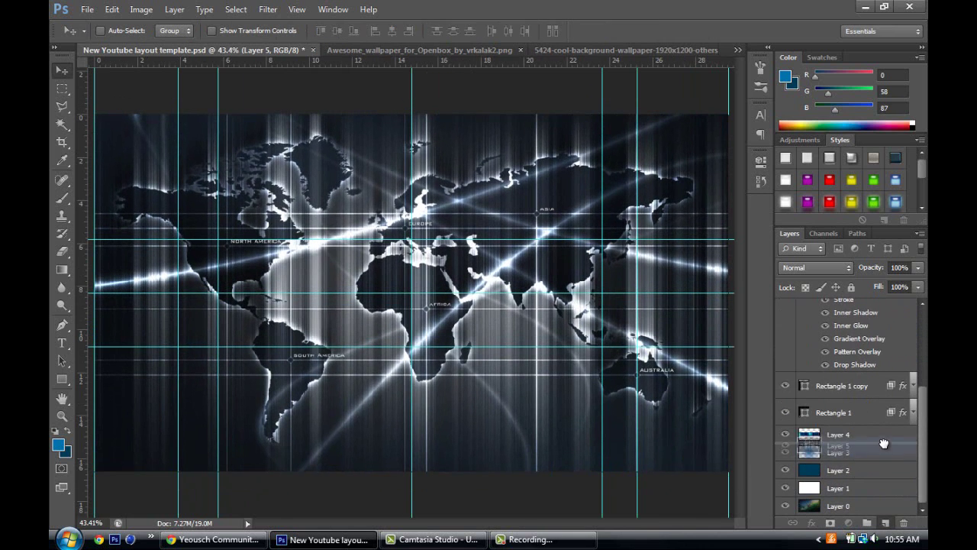
# Try several blend modes on Layer 5's world map, then settle on Hard Light at 98% fill.
pyautogui.click(816, 268)
pyautogui.click(798, 17)
pyautogui.scroll(-2, 833, 266)
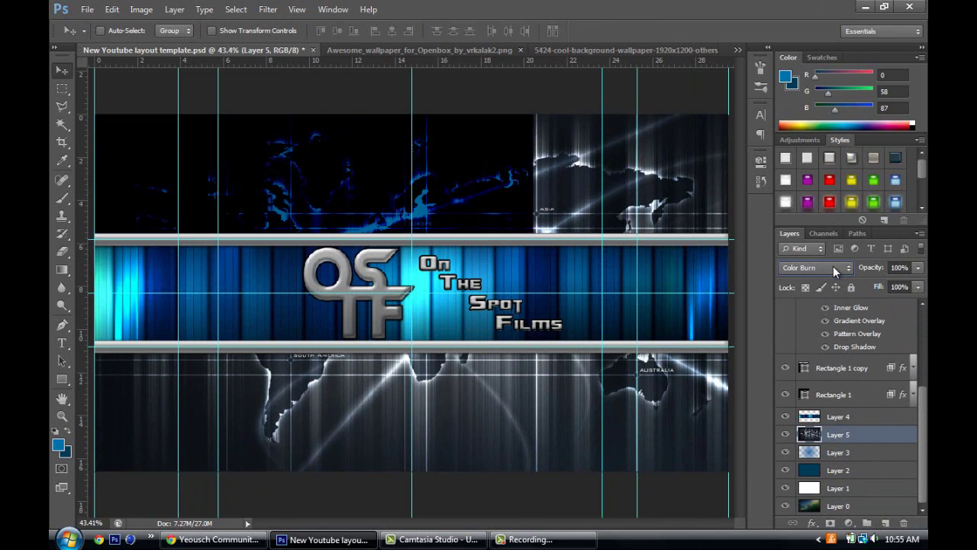
pyautogui.scroll(-3, 831, 266)
pyautogui.scroll(-3, 827, 266)
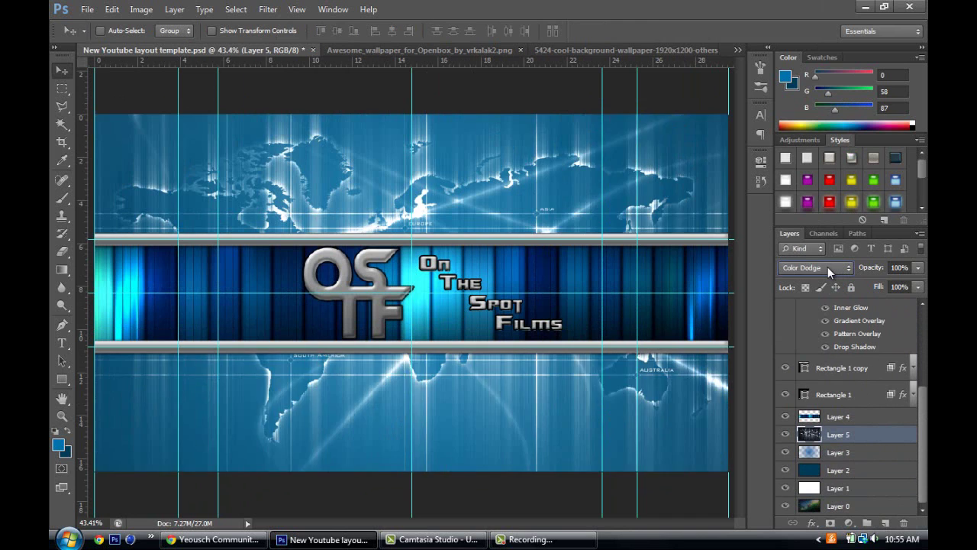
pyautogui.scroll(-2, 828, 267)
pyautogui.scroll(-1, 825, 267)
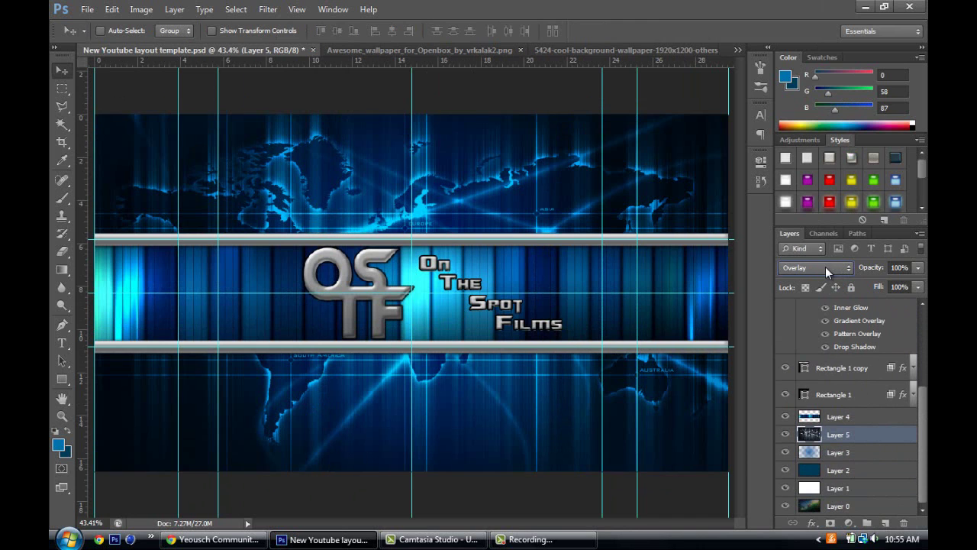
pyautogui.moveTo(872, 267); pyautogui.dragTo(878, 289)
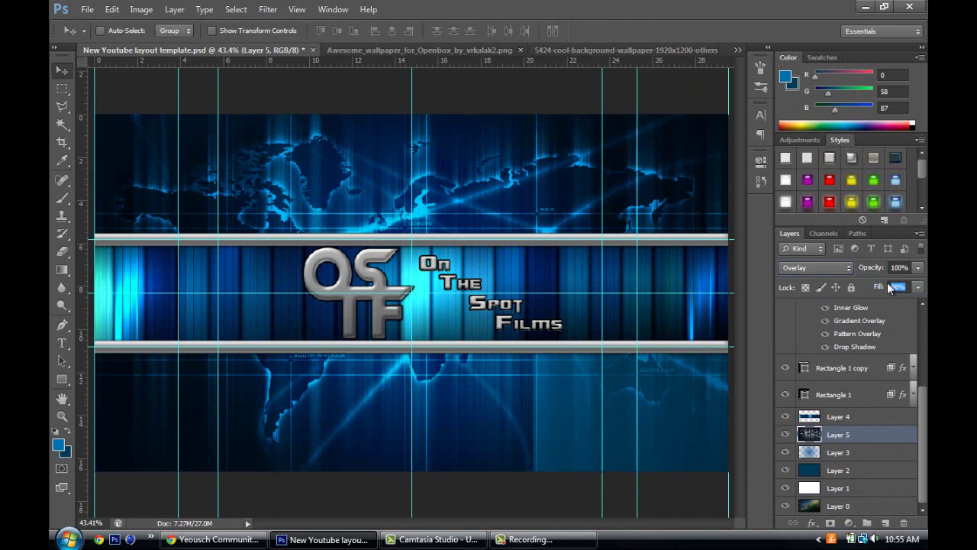
pyautogui.click(815, 267)
pyautogui.click(812, 153)
pyautogui.scroll(-3, 816, 268)
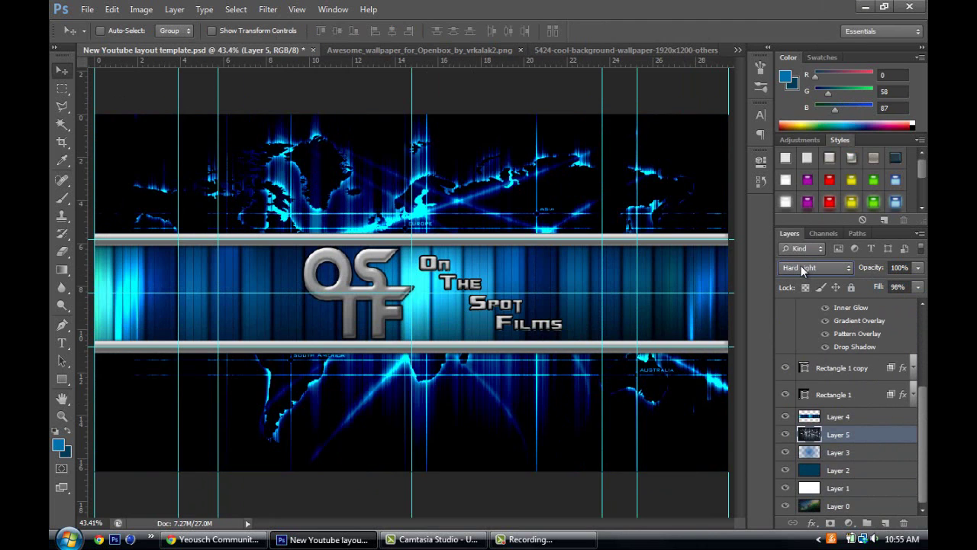